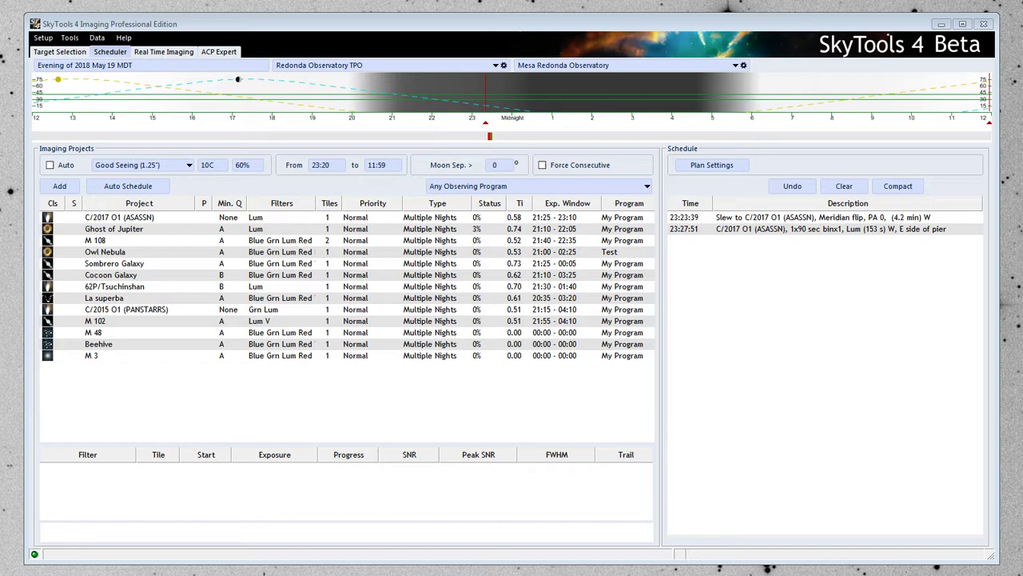
Switch to the Real Time Imaging view and widen the P column slightly
{"action": "left_click", "coordinate": [164, 51]}
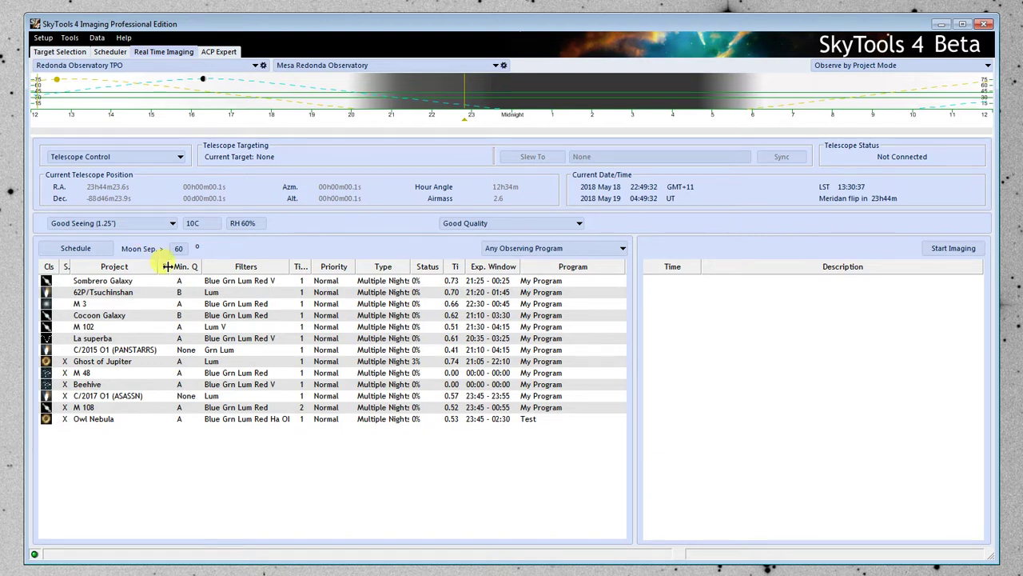
{"action": "left_click_drag", "start_coordinate": [168, 266], "coordinate": [171, 267]}
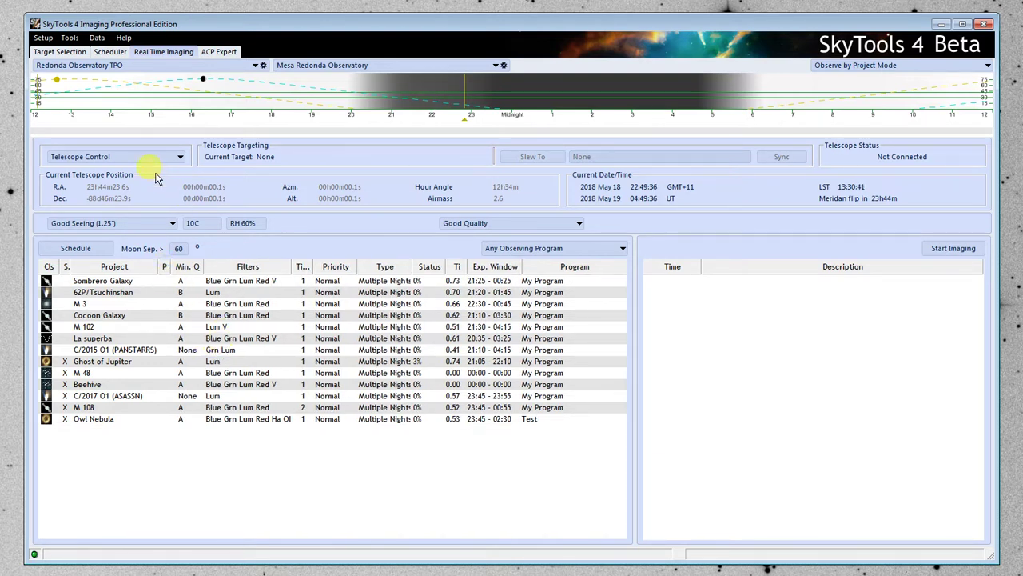
Connect to the telescope so it tracks at sidereal rate with live position readouts
{"action": "left_click", "coordinate": [133, 157]}
{"action": "left_click", "coordinate": [137, 190]}
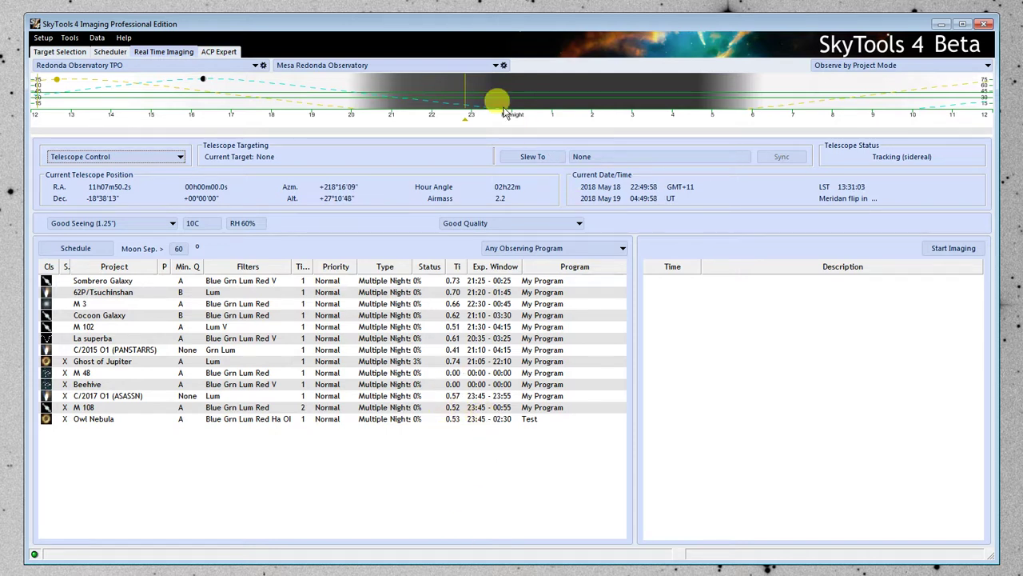
{"action": "mouse_move", "coordinate": [476, 96]}
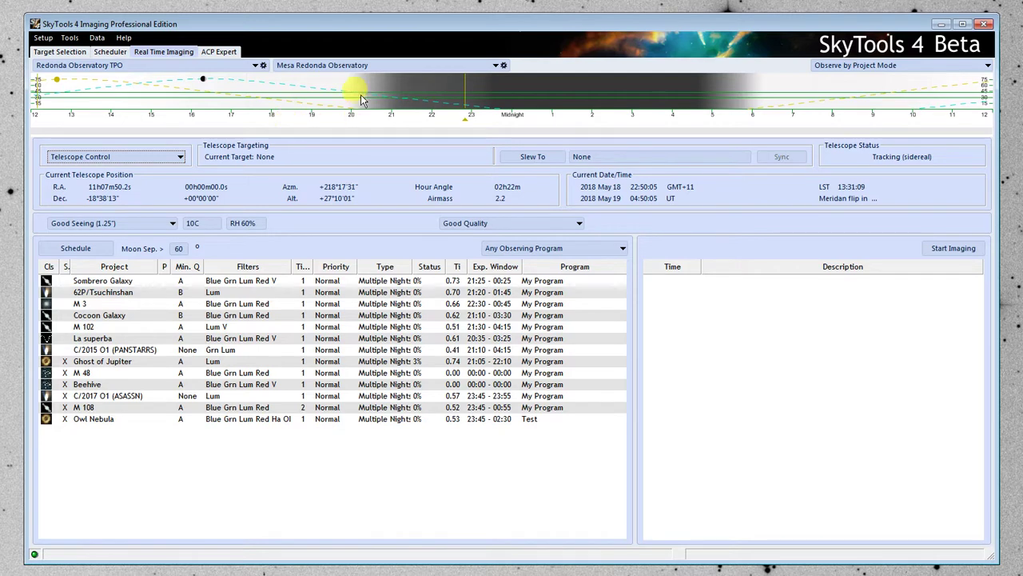
{"action": "mouse_move", "coordinate": [740, 95]}
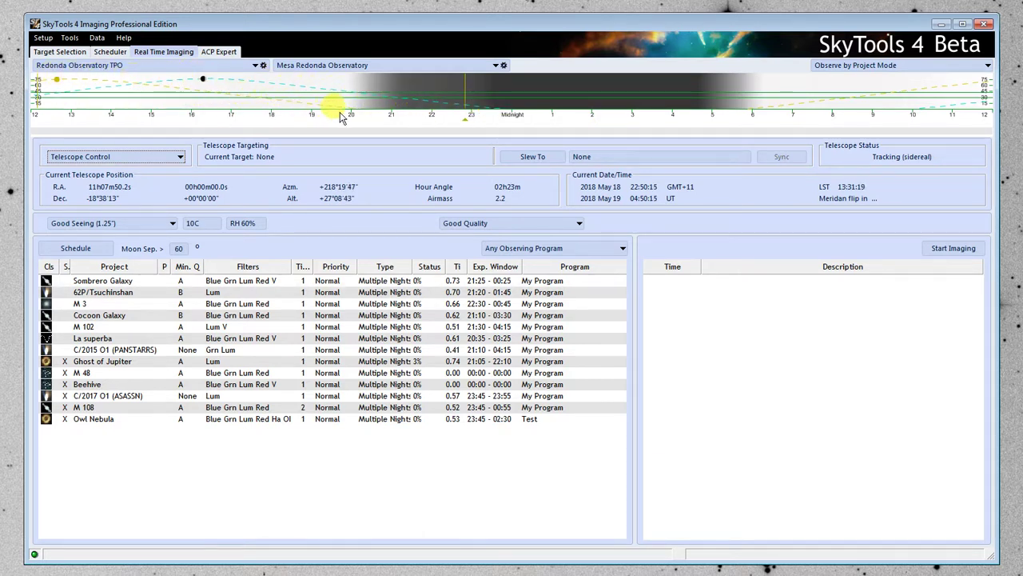
{"action": "left_click", "coordinate": [118, 281]}
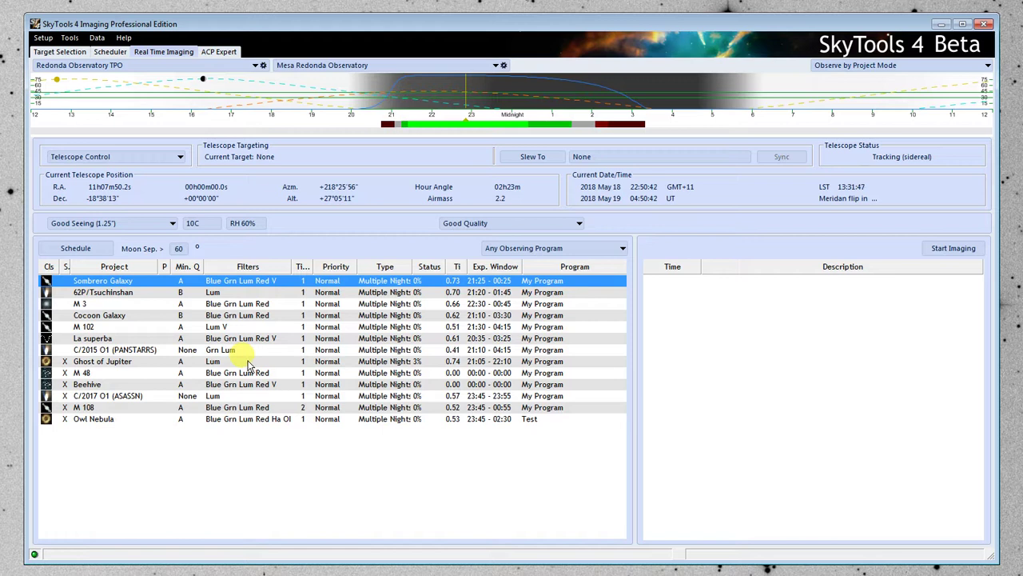
{"action": "left_click", "coordinate": [329, 307]}
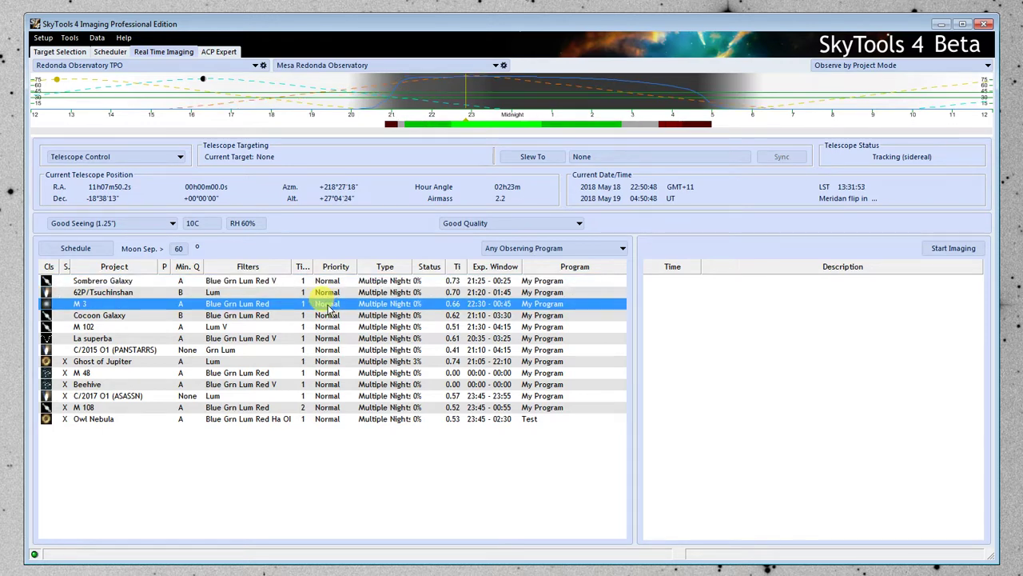
{"action": "left_click", "coordinate": [329, 307]}
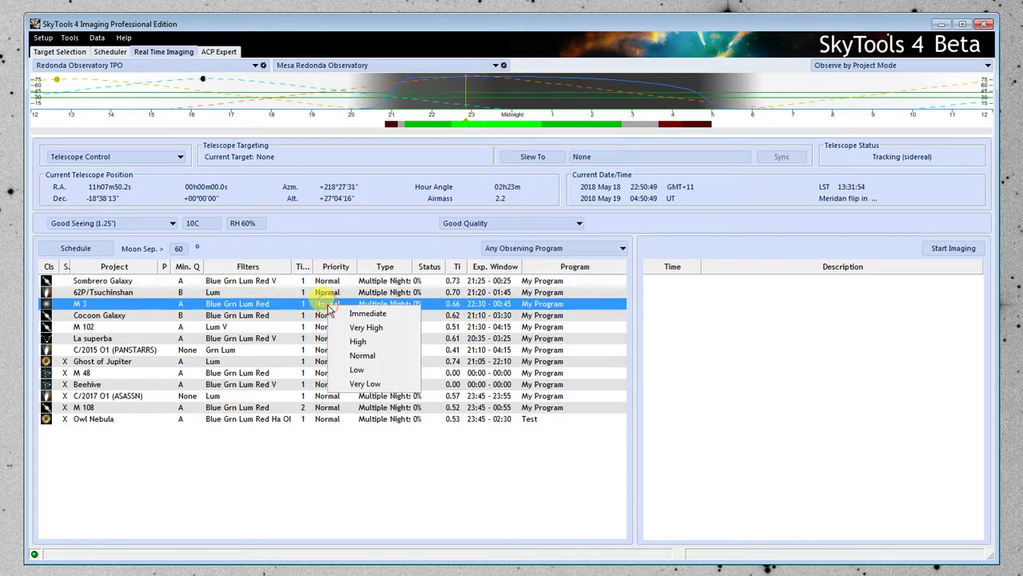
{"action": "left_click", "coordinate": [367, 329]}
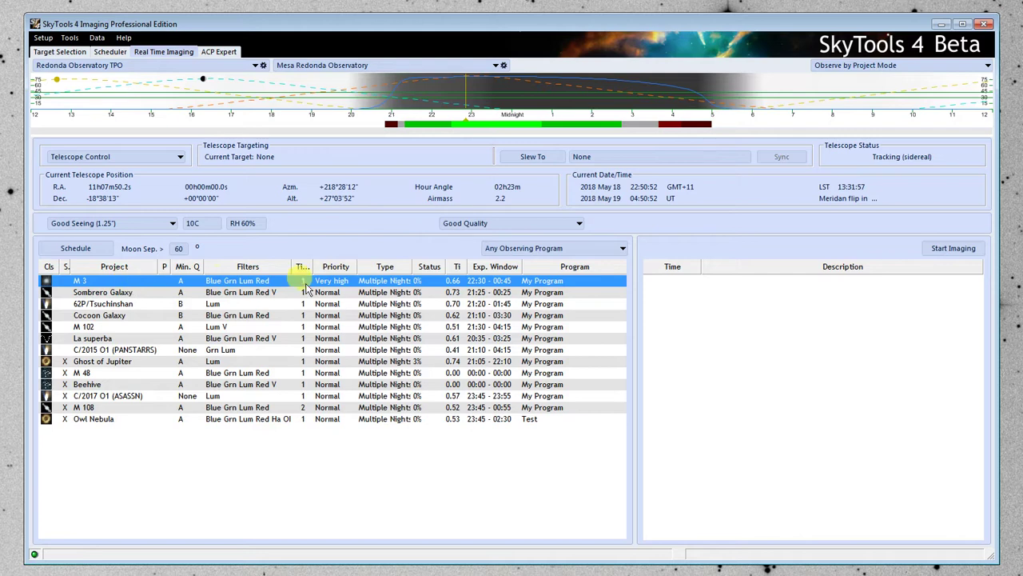
{"action": "left_click", "coordinate": [331, 285]}
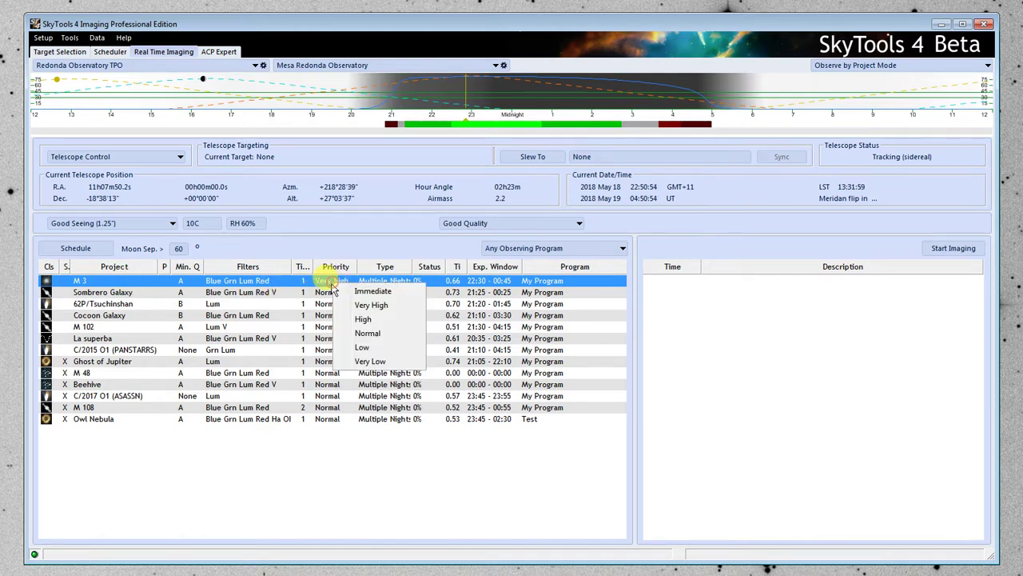
{"action": "left_click", "coordinate": [367, 333]}
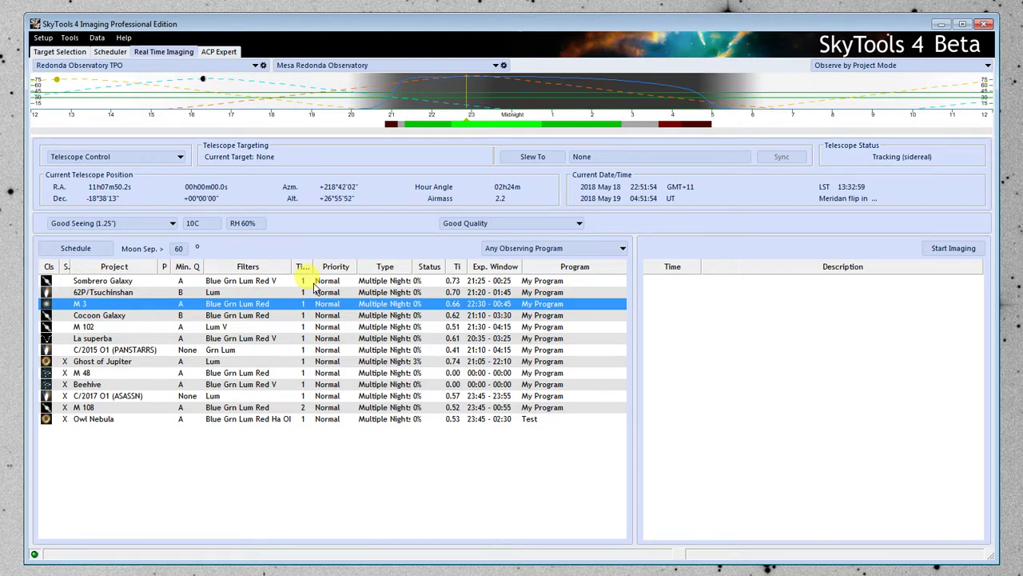
{"action": "left_click", "coordinate": [117, 282]}
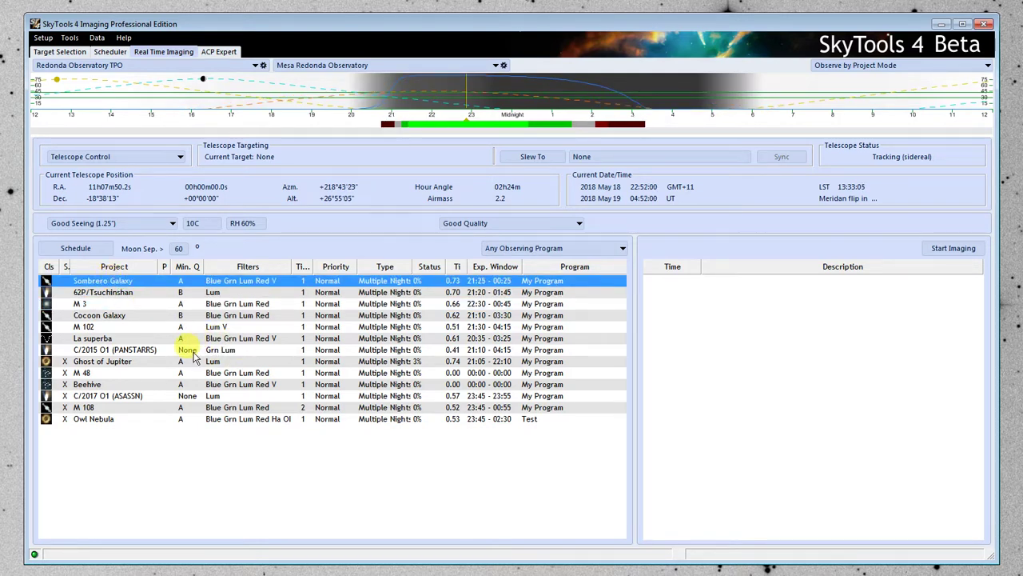
Schedule the selected Sombrero Galaxy, creating a 22:52:03 slew plus five filter exposure sets
{"action": "left_click", "coordinate": [93, 254]}
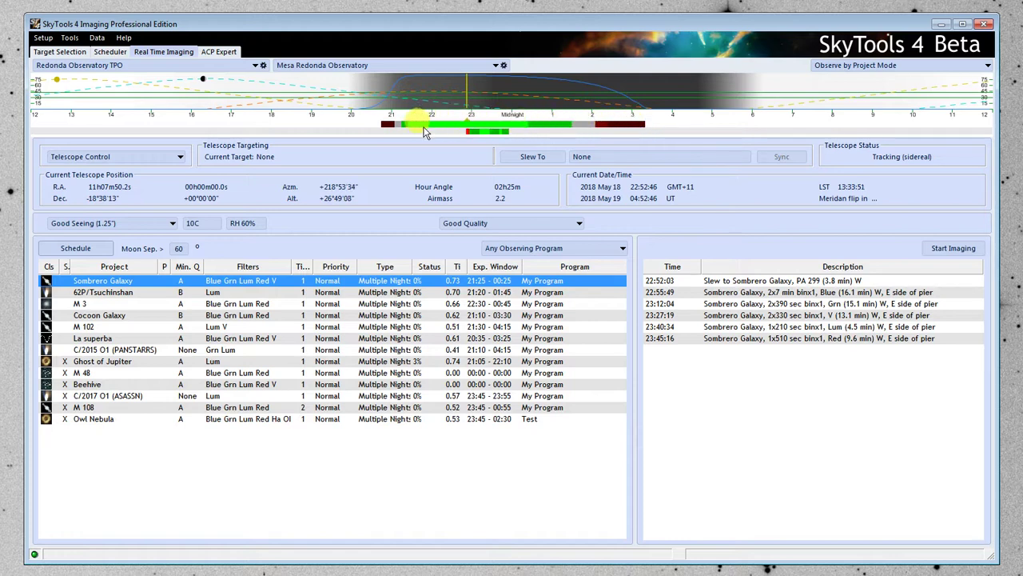
{"action": "mouse_move", "coordinate": [422, 129]}
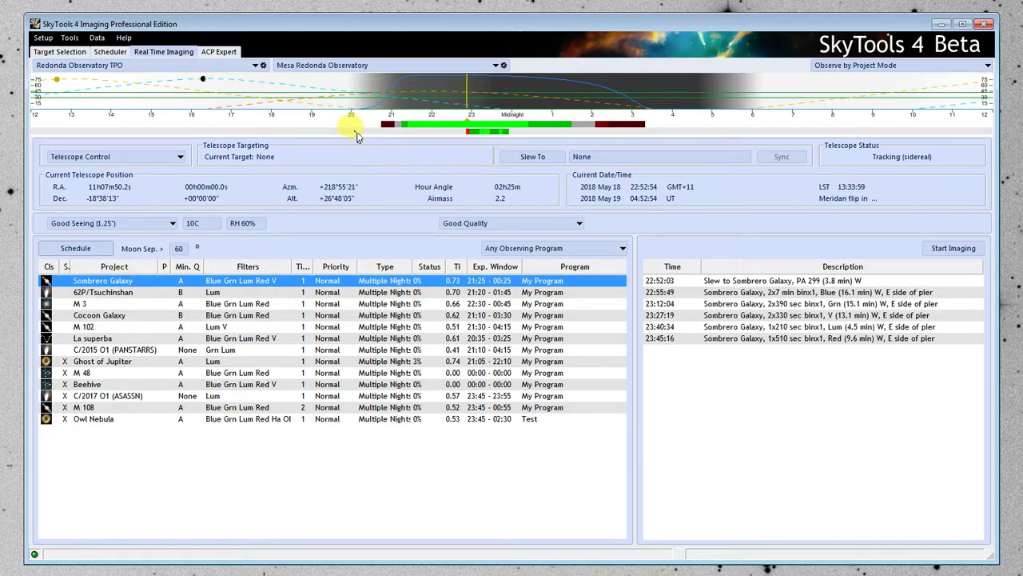
{"action": "mouse_move", "coordinate": [352, 121]}
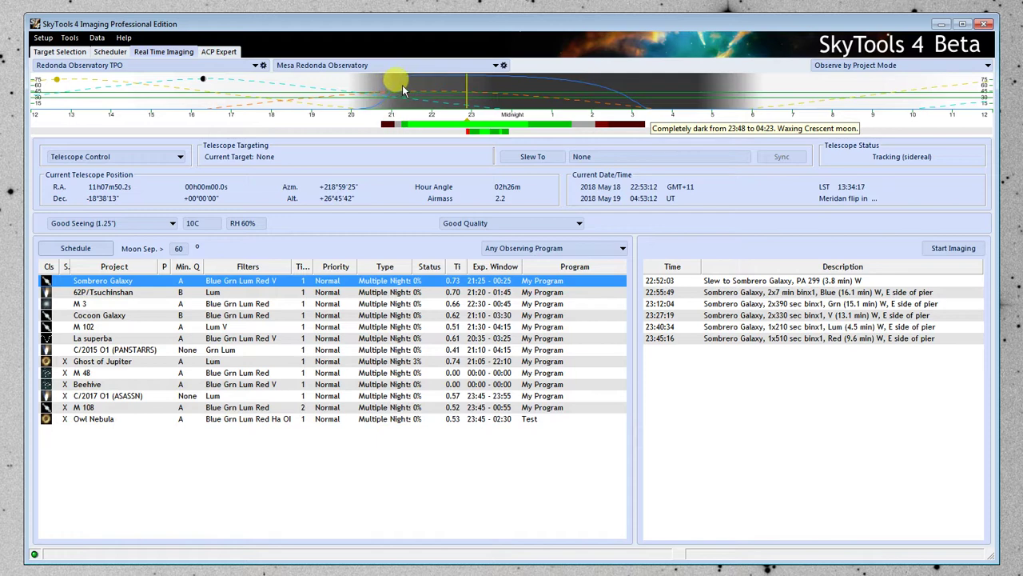
{"action": "mouse_move", "coordinate": [456, 80]}
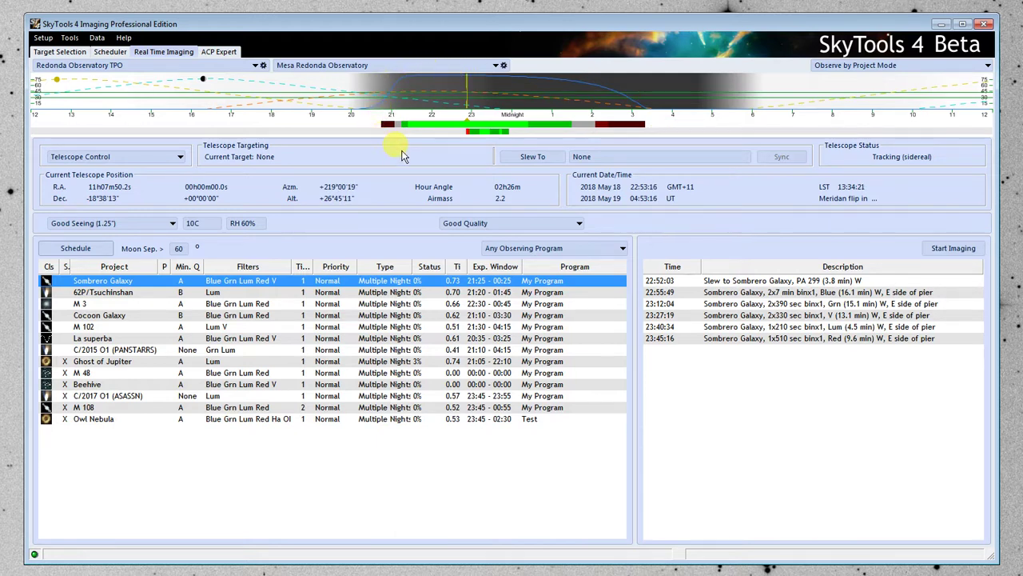
{"action": "mouse_move", "coordinate": [417, 95]}
{"action": "mouse_move", "coordinate": [451, 103]}
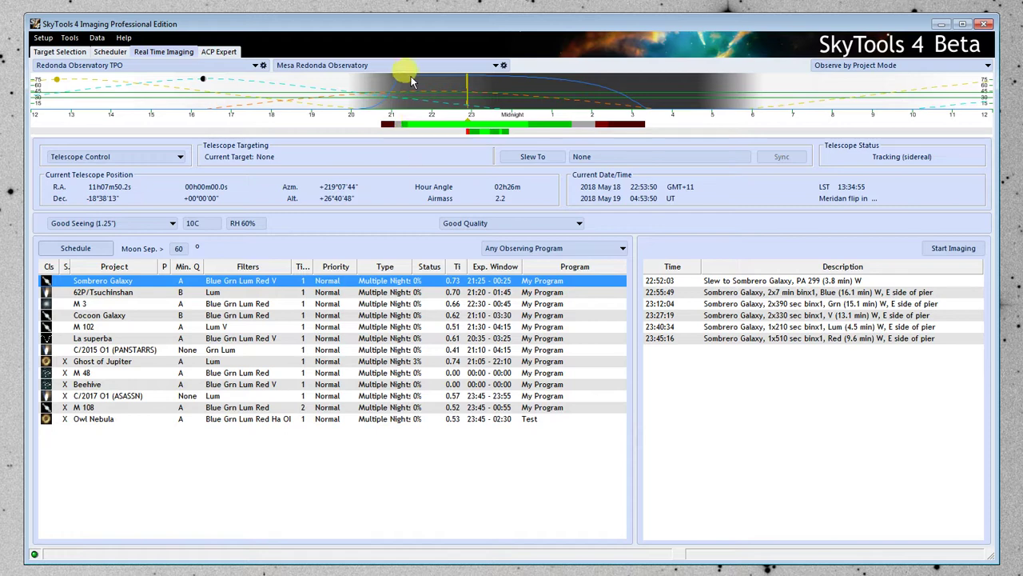
{"action": "mouse_move", "coordinate": [529, 80]}
{"action": "mouse_move", "coordinate": [515, 122]}
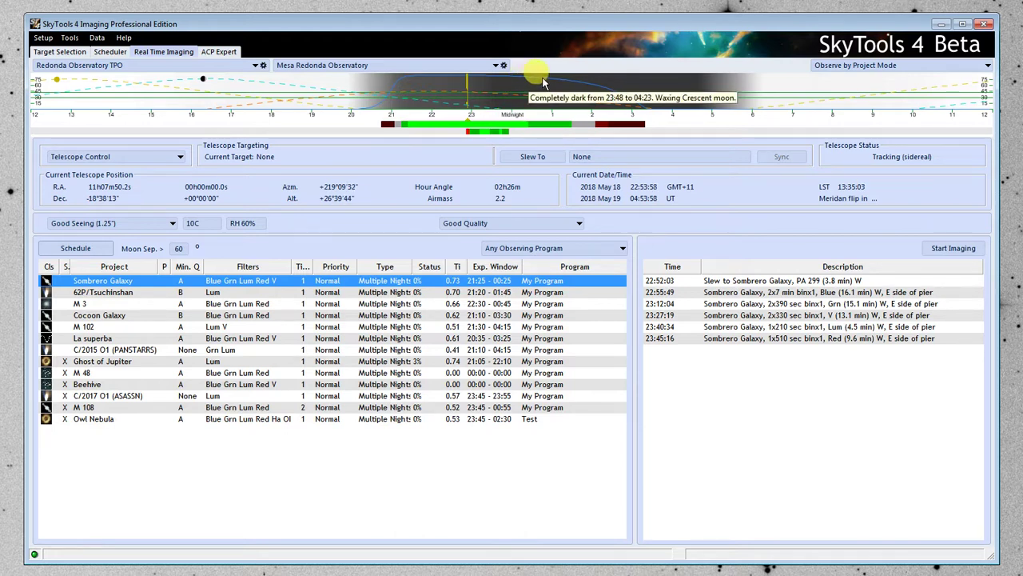
{"action": "mouse_move", "coordinate": [547, 128]}
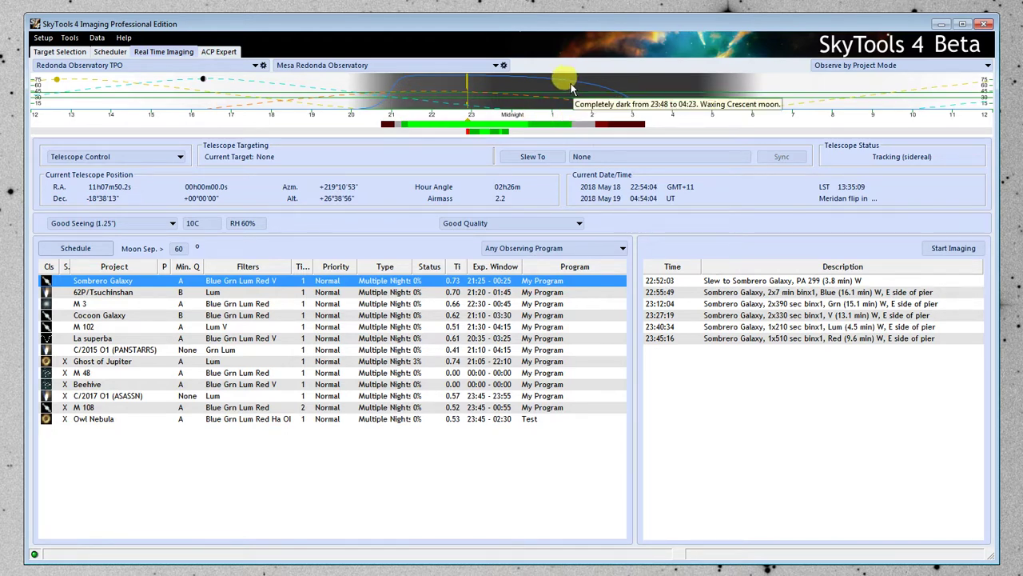
{"action": "mouse_move", "coordinate": [583, 129]}
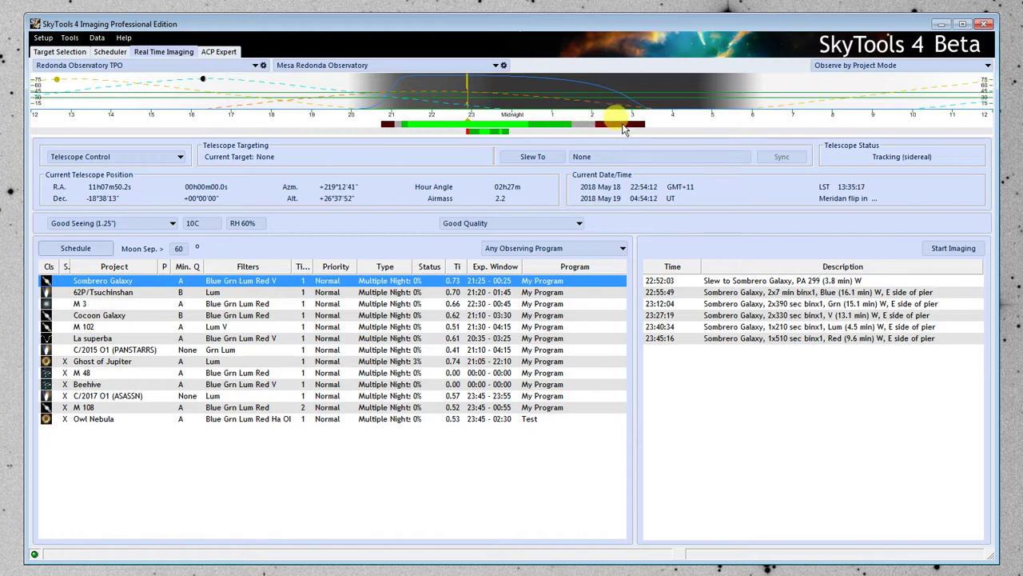
{"action": "mouse_move", "coordinate": [625, 129]}
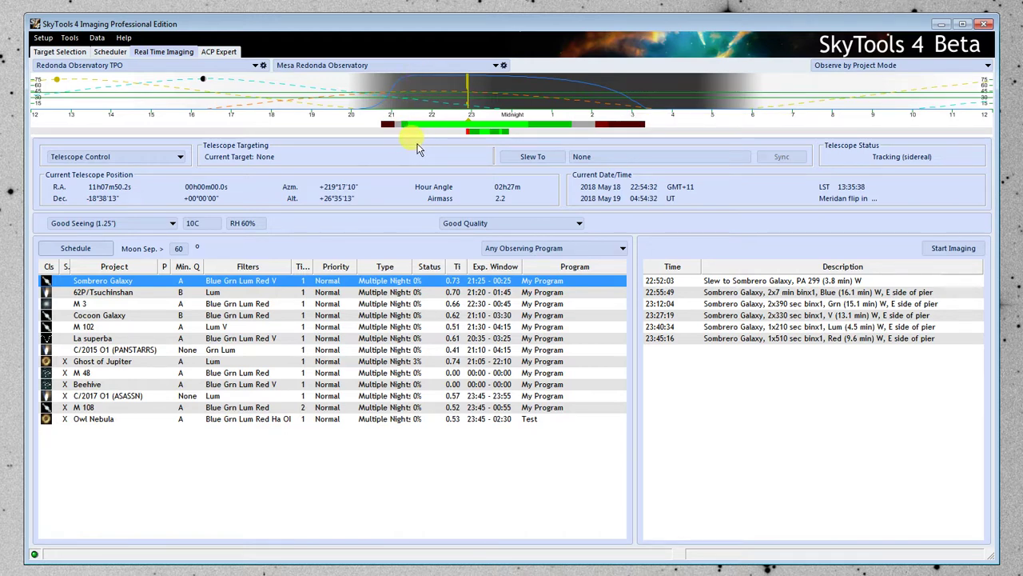
{"action": "mouse_move", "coordinate": [410, 128]}
{"action": "left_click", "coordinate": [734, 285]}
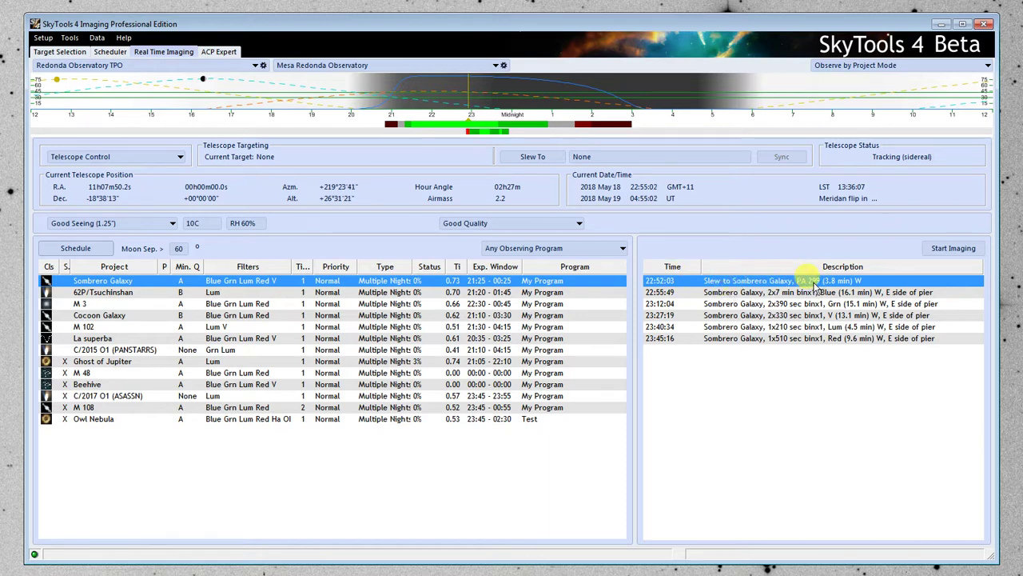
{"action": "left_click", "coordinate": [745, 293]}
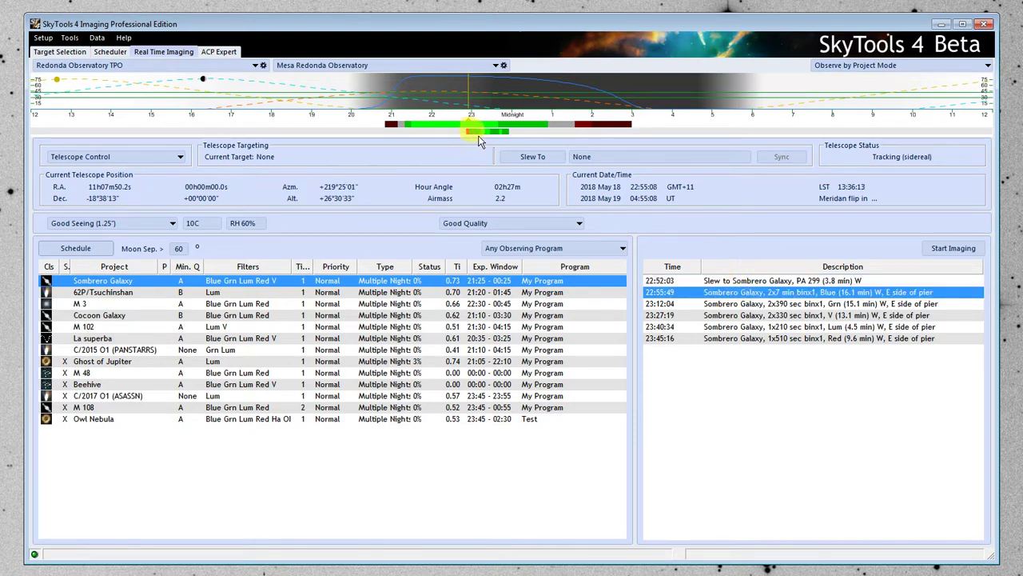
{"action": "left_click", "coordinate": [715, 304]}
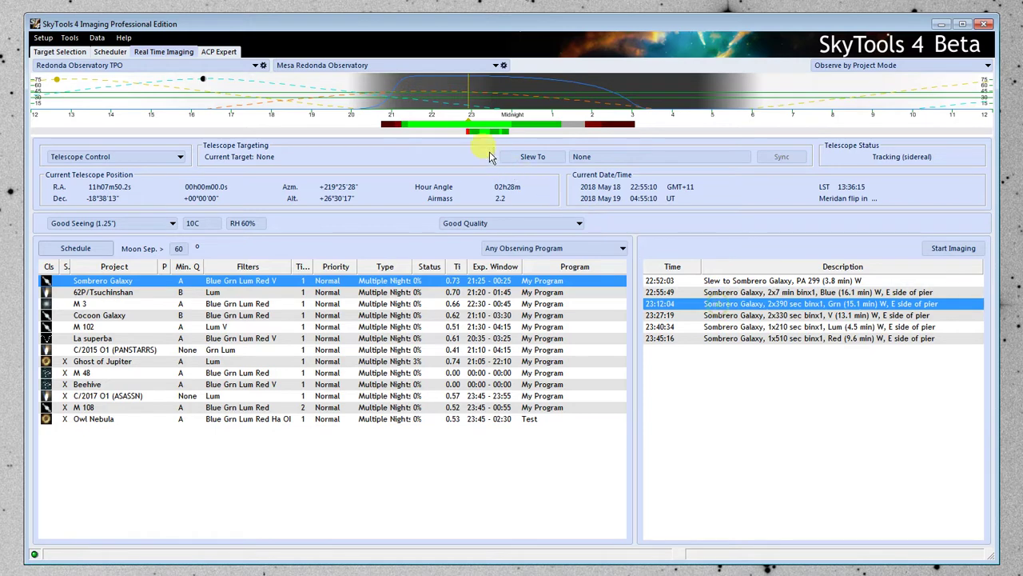
{"action": "left_click", "coordinate": [715, 315]}
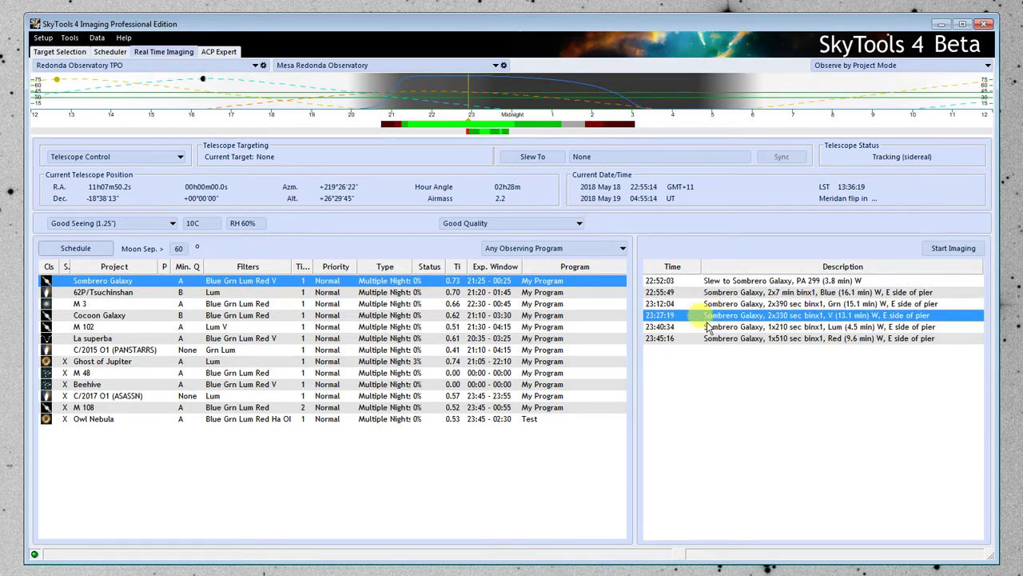
{"action": "left_click", "coordinate": [709, 328]}
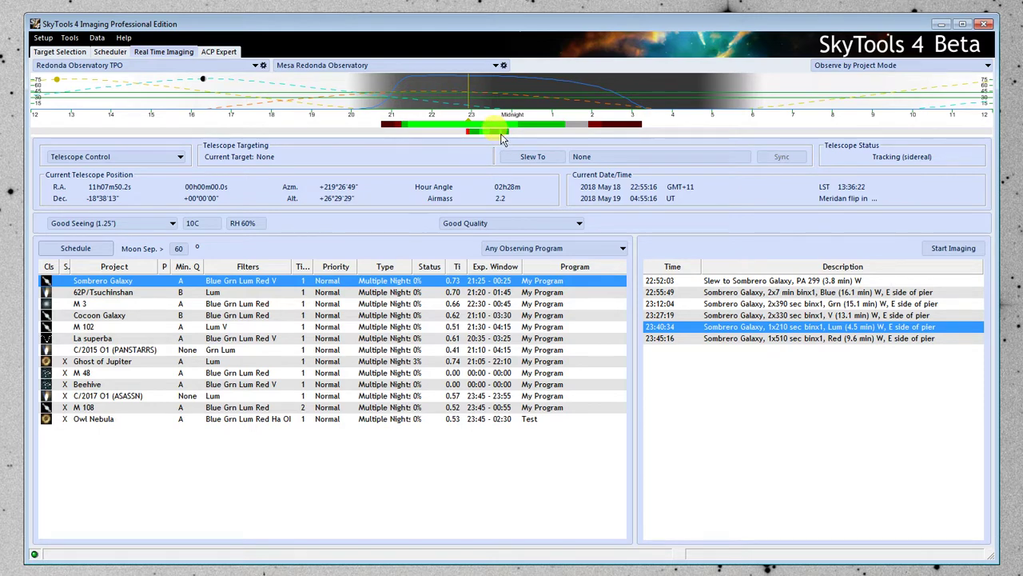
{"action": "left_click", "coordinate": [678, 338]}
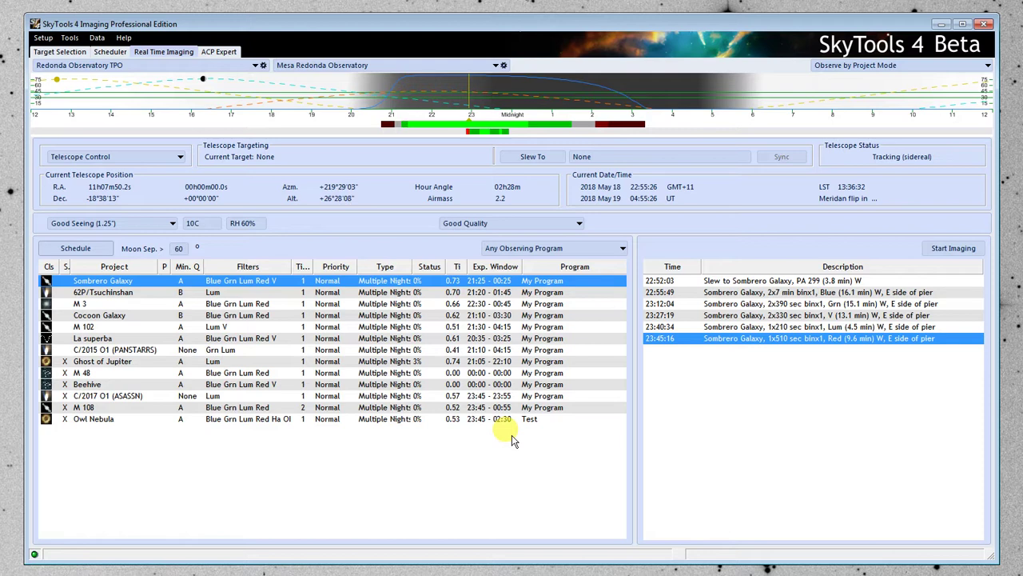
{"action": "left_click", "coordinate": [661, 281]}
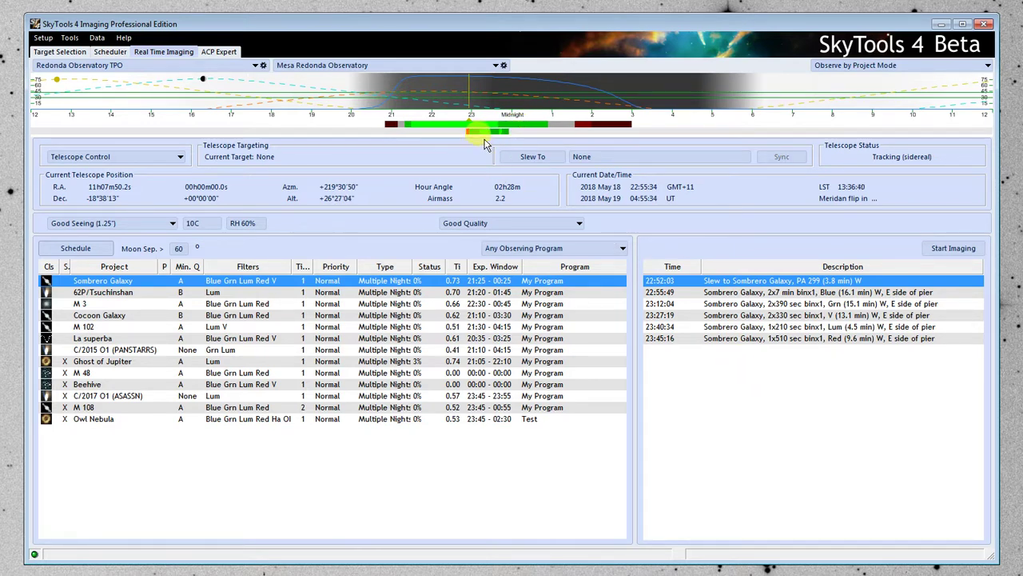
{"action": "left_click", "coordinate": [731, 327]}
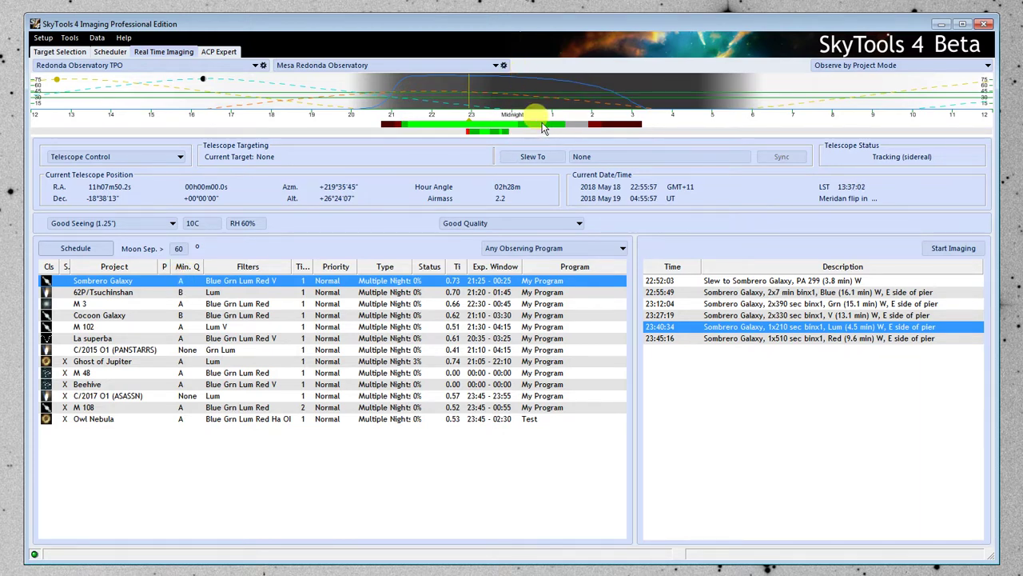
Leave the observing mode unchanged and autofit the Type column to show Multiple Nights
{"action": "mouse_move", "coordinate": [539, 127]}
{"action": "left_click", "coordinate": [889, 67]}
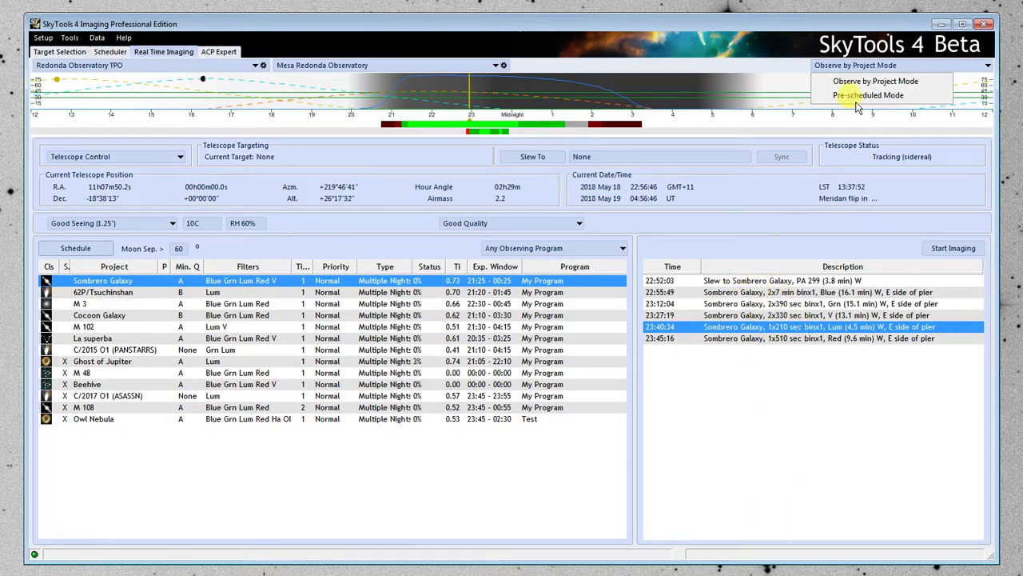
{"action": "left_click", "coordinate": [785, 22]}
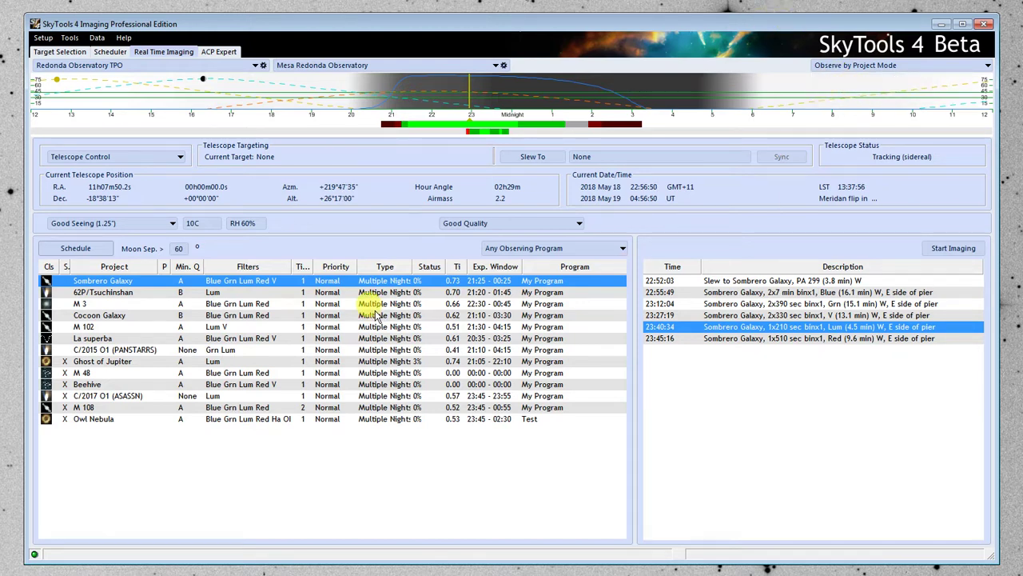
{"action": "double_click", "coordinate": [416, 266]}
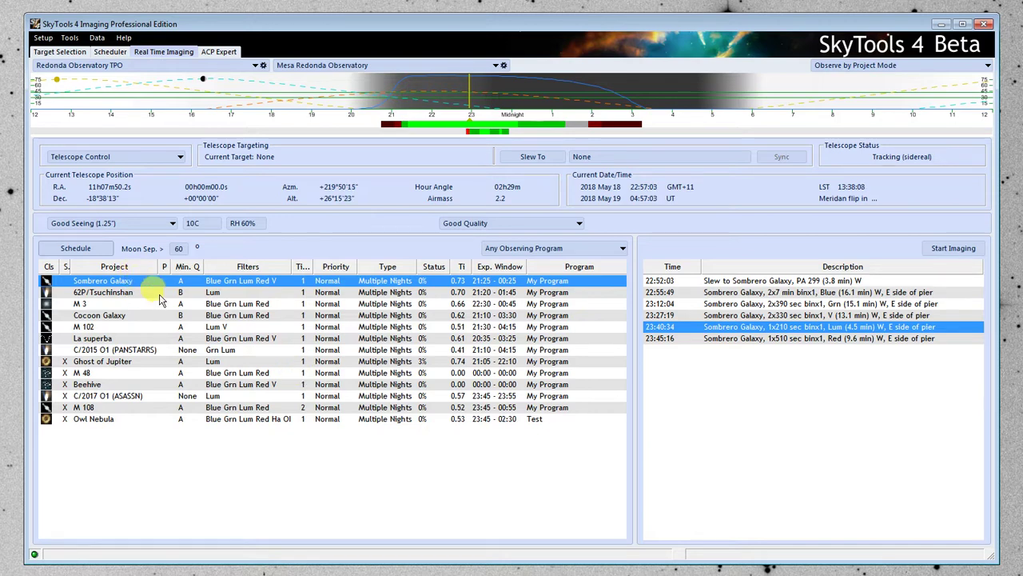
Start real-time imaging so the telescope slews to Sombrero Galaxy for 2×7-minute Blue exposures
{"action": "left_click", "coordinate": [951, 248]}
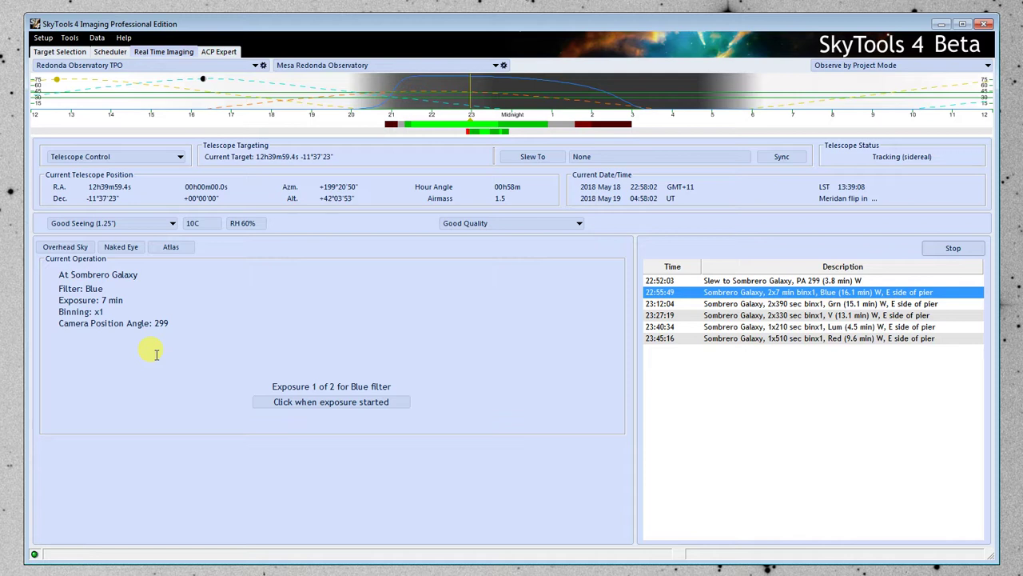
Mark both 7-minute Blue exposures as started, then log the Blue image set
{"action": "left_click", "coordinate": [331, 402]}
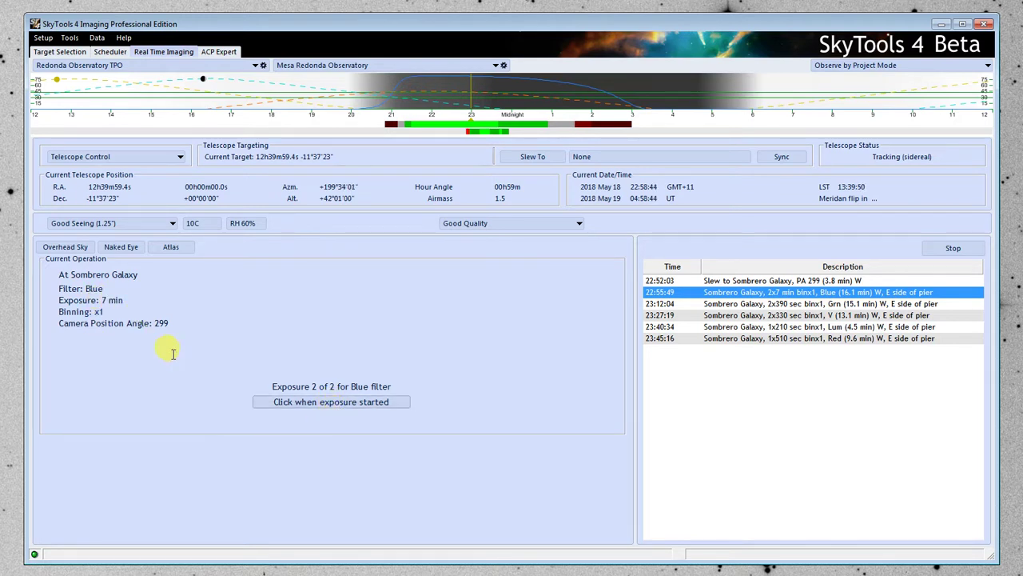
{"action": "left_click", "coordinate": [331, 407]}
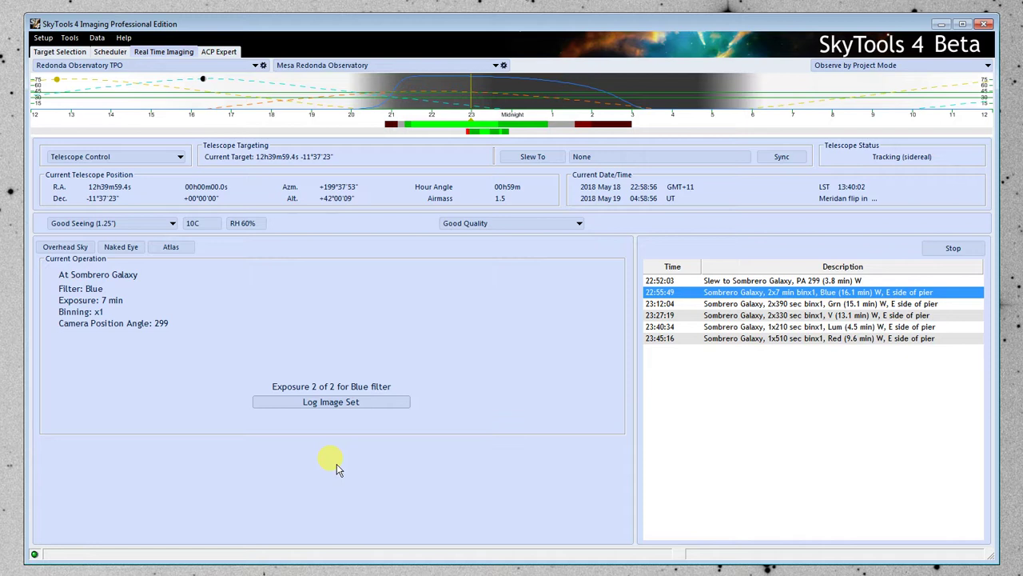
{"action": "left_click", "coordinate": [353, 404]}
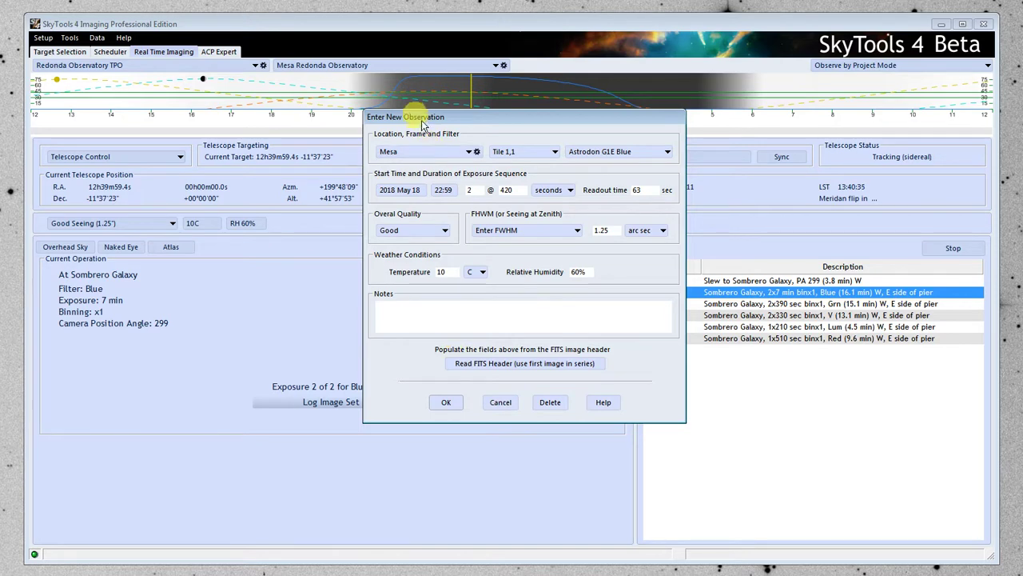
Move the Blue observation form lower, close it, and stop the Sombrero imaging session
{"action": "left_click_drag", "start_coordinate": [411, 117], "coordinate": [407, 256]}
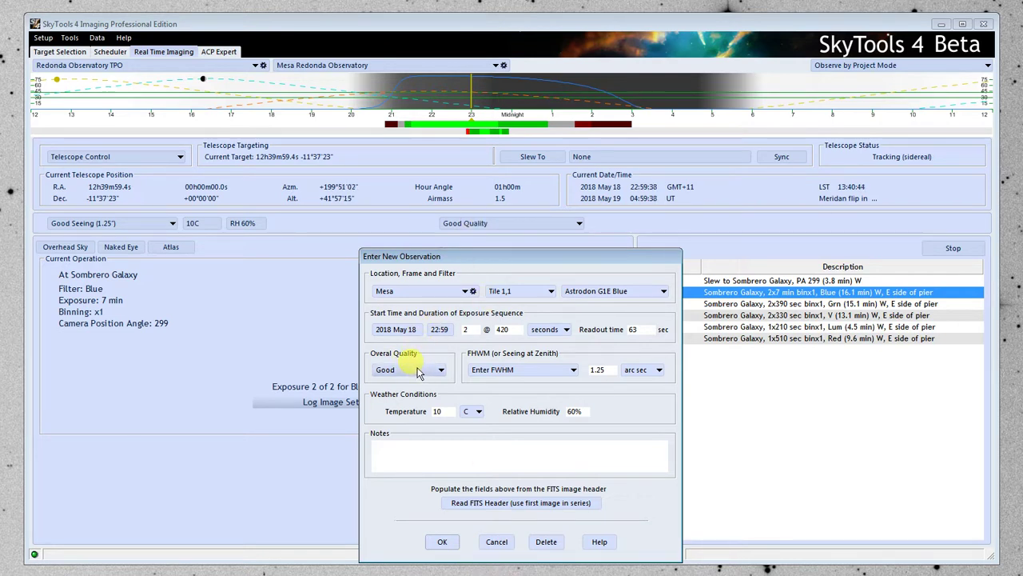
{"action": "left_click", "coordinate": [496, 542]}
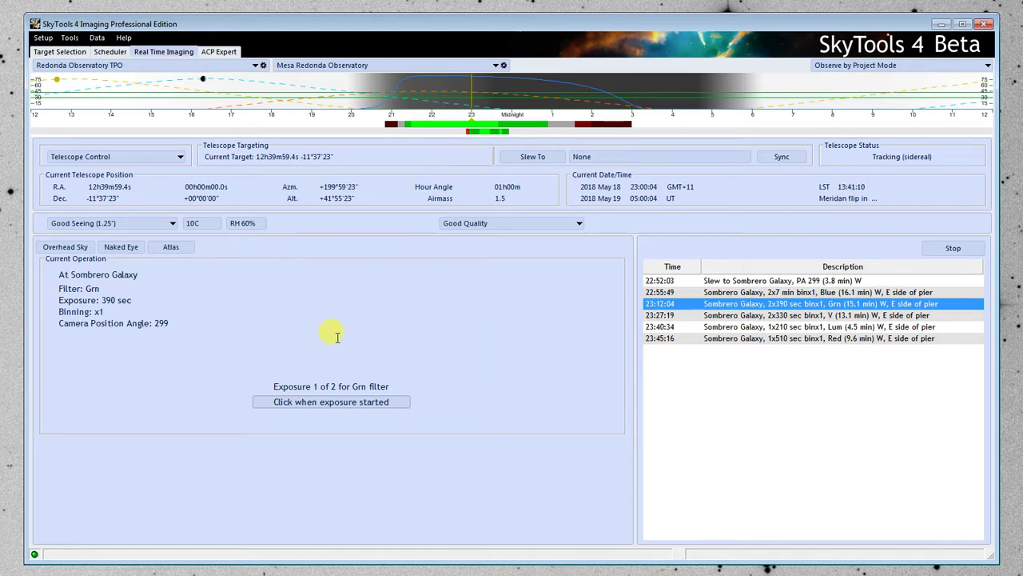
{"action": "left_click", "coordinate": [949, 250]}
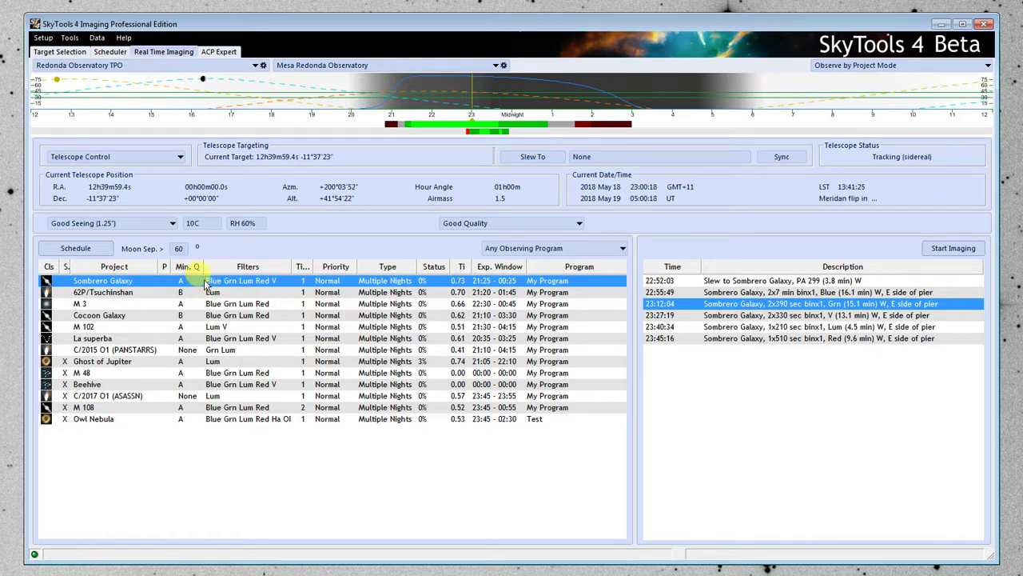
Schedule 62P/Tsuchinshan: a 4.3-minute slew at 23:00:29 and one 30-second Lum exposure
{"action": "left_click", "coordinate": [122, 294]}
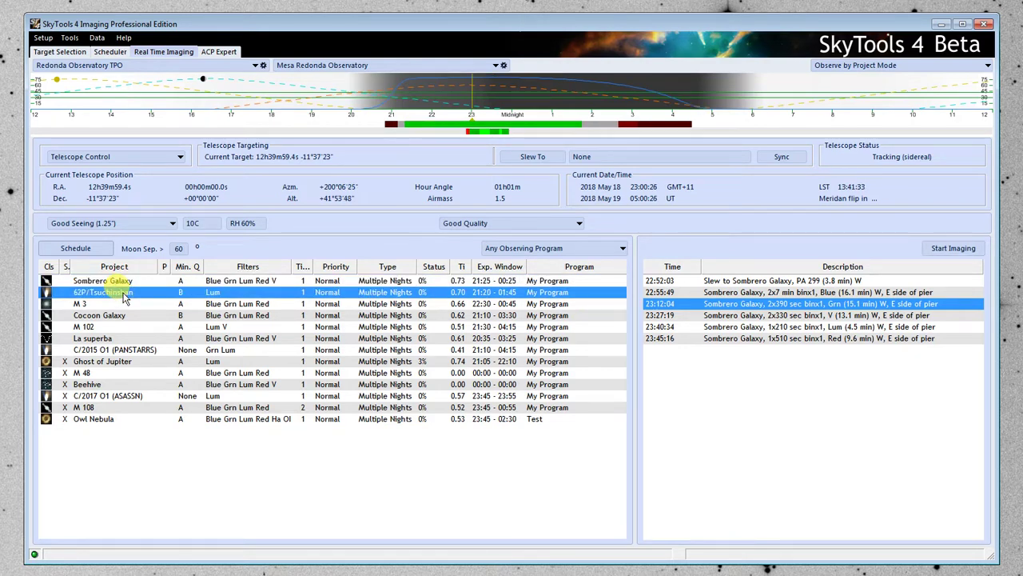
{"action": "left_click", "coordinate": [88, 247]}
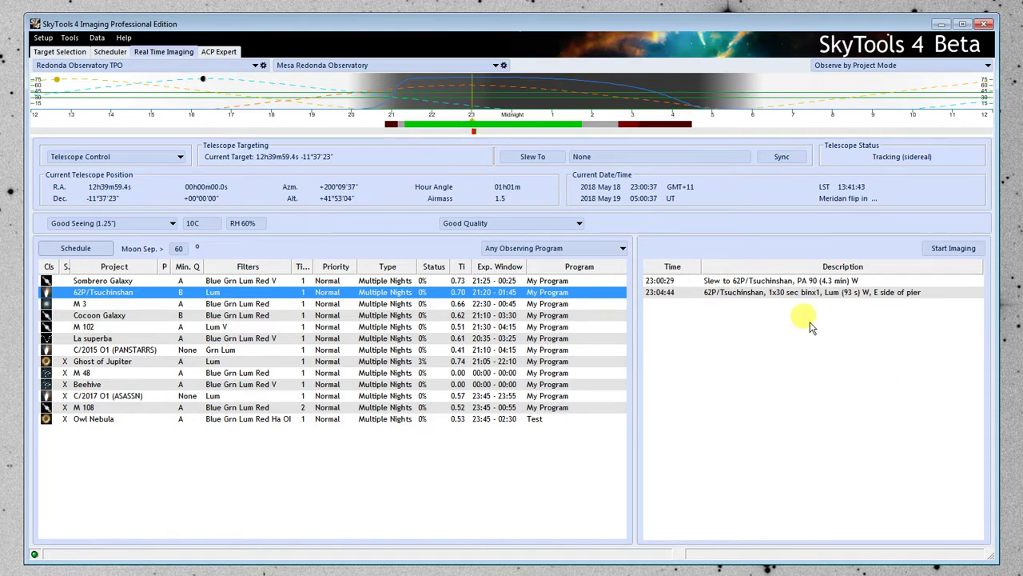
Run the 62P/Tsuchinshan session, slewing to 13h33m41.3s +03°54'44", until returning to the project list
{"action": "left_click", "coordinate": [953, 248]}
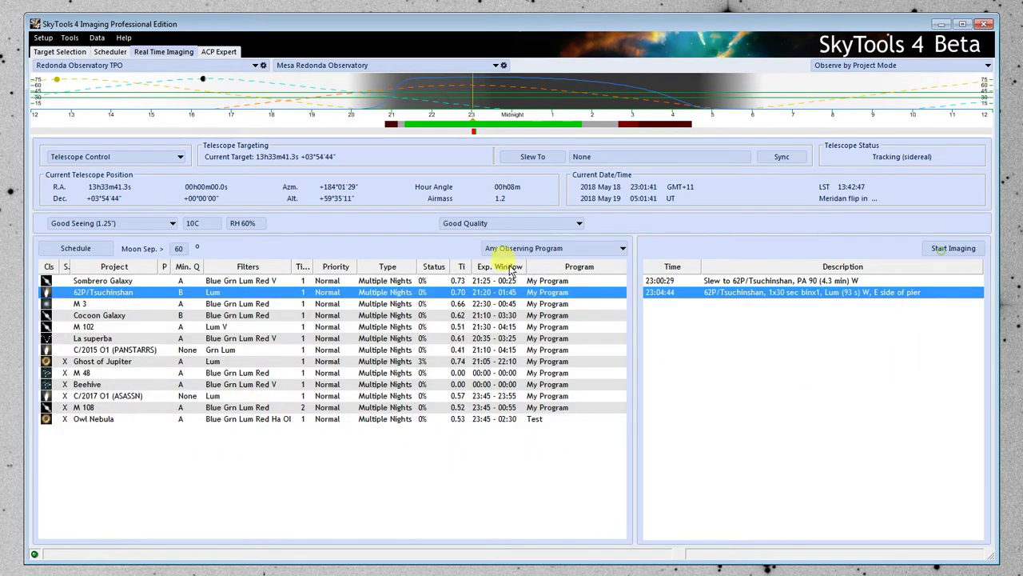
Schedule and start imaging C/2015 O1 (PANSTARRS), marking its 30-second Green exposure as started
{"action": "left_click", "coordinate": [144, 350]}
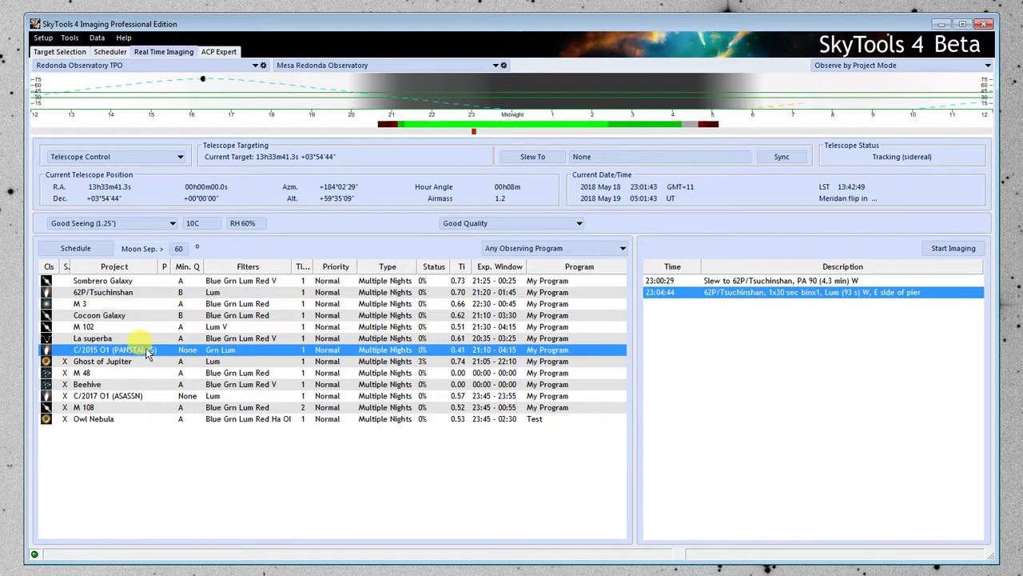
{"action": "left_click", "coordinate": [78, 250]}
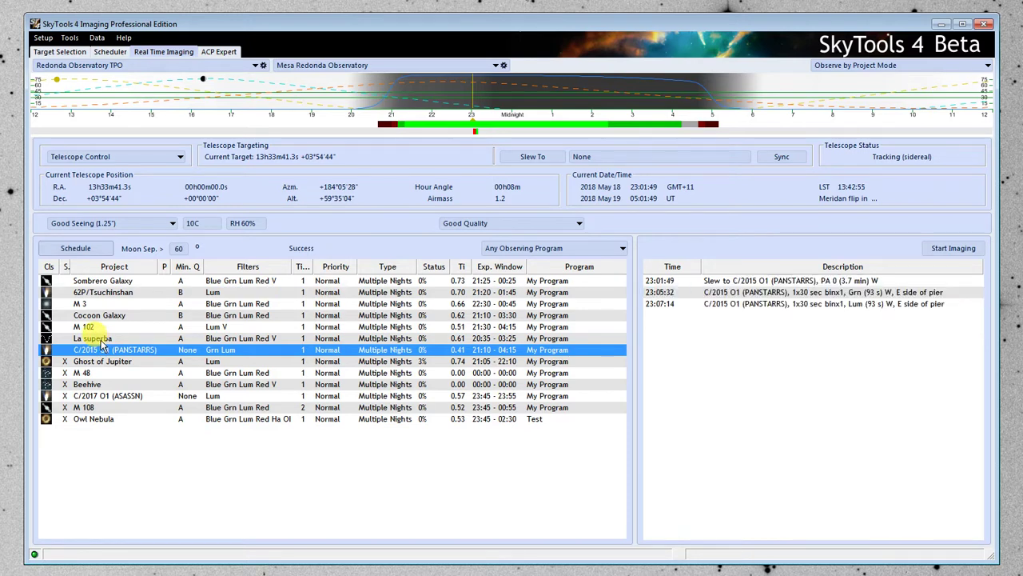
{"action": "left_click", "coordinate": [952, 250]}
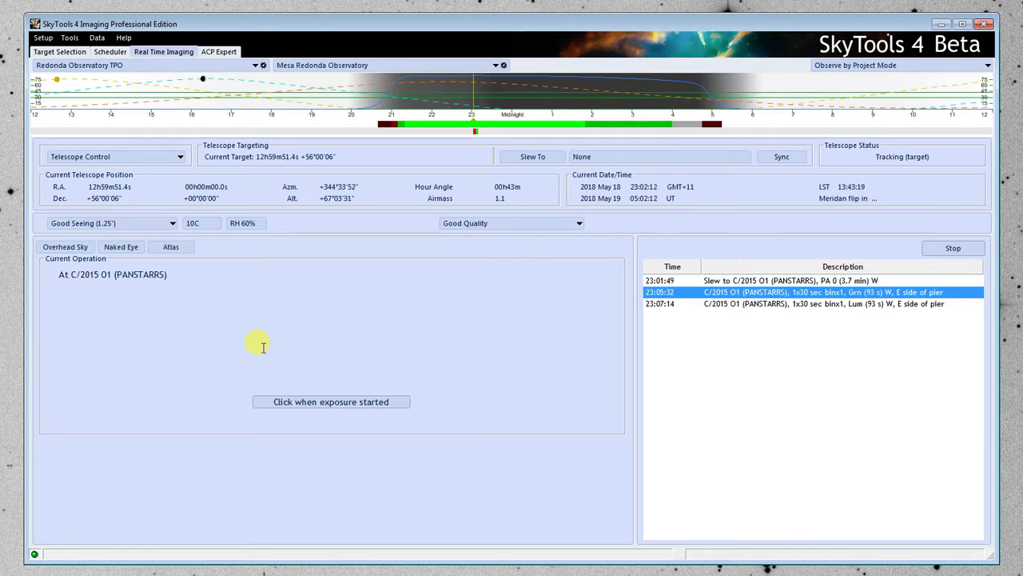
{"action": "left_click", "coordinate": [343, 409]}
Log the Grn exposure set without saving an observation, then check the comet's −1.717″/min R.A., −0.311″/min Dec tracking rates
{"action": "left_click", "coordinate": [337, 404]}
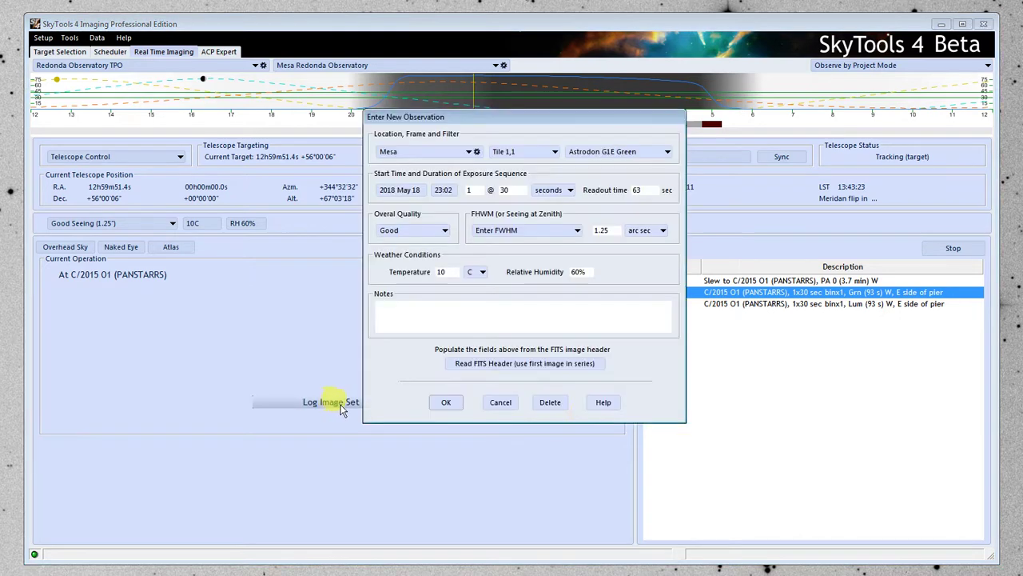
{"action": "left_click", "coordinate": [502, 401]}
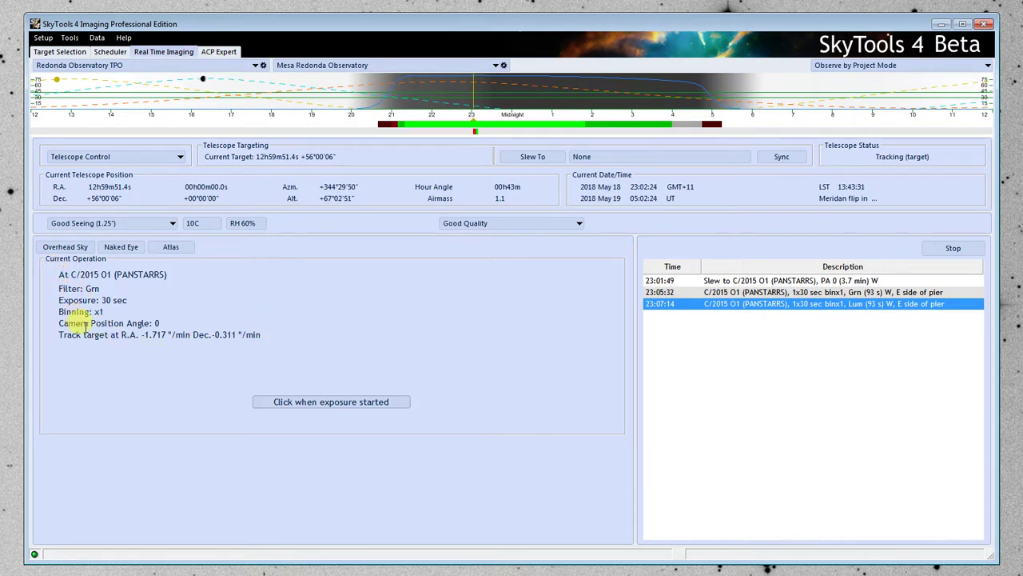
{"action": "left_click_drag", "start_coordinate": [58, 334], "coordinate": [265, 334]}
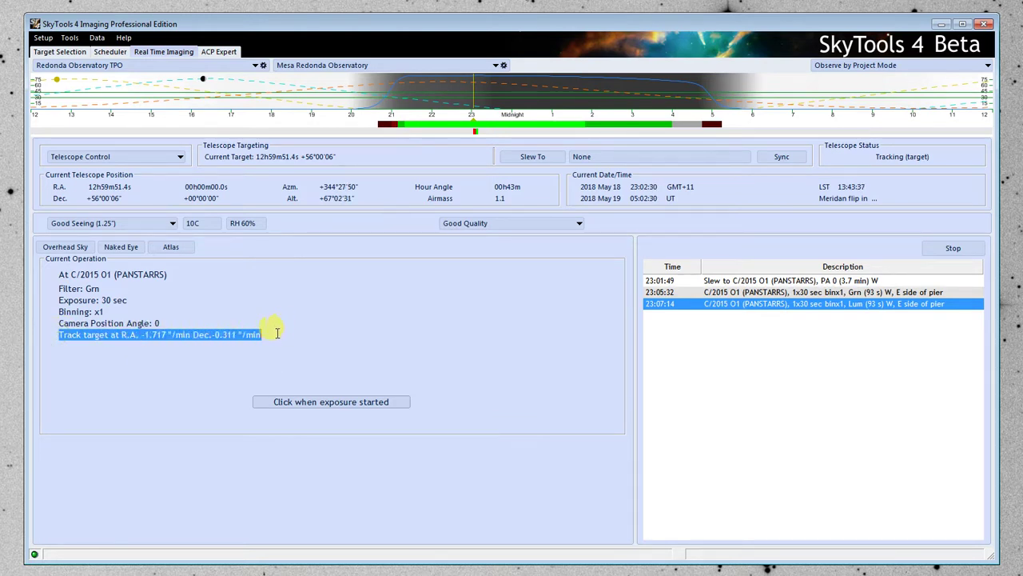
{"action": "left_click", "coordinate": [276, 329]}
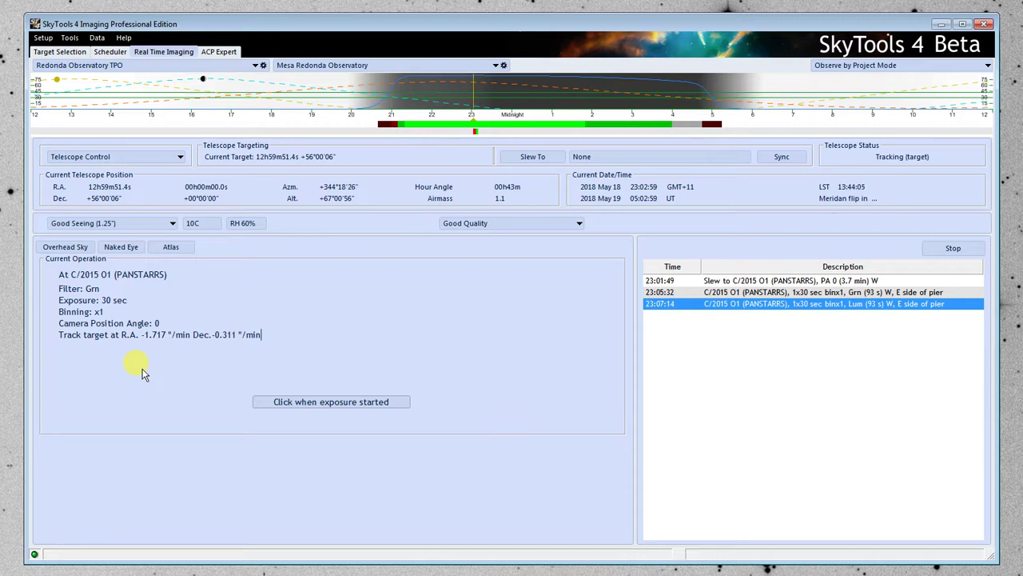
{"action": "left_click", "coordinate": [705, 280]}
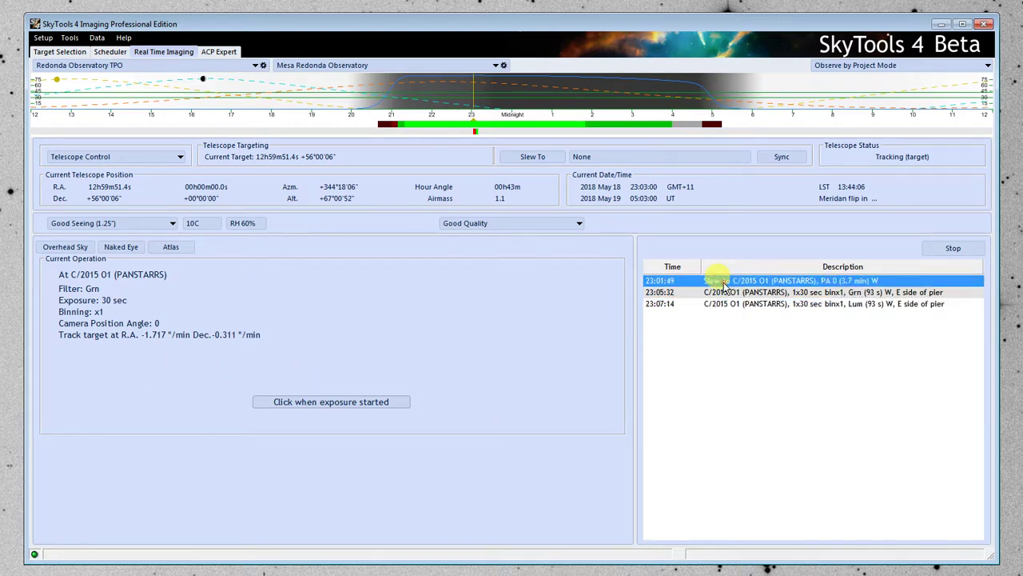
View the comet's exposure report from the Slew log entry, then close it
{"action": "right_click", "coordinate": [723, 284]}
{"action": "left_click", "coordinate": [769, 292]}
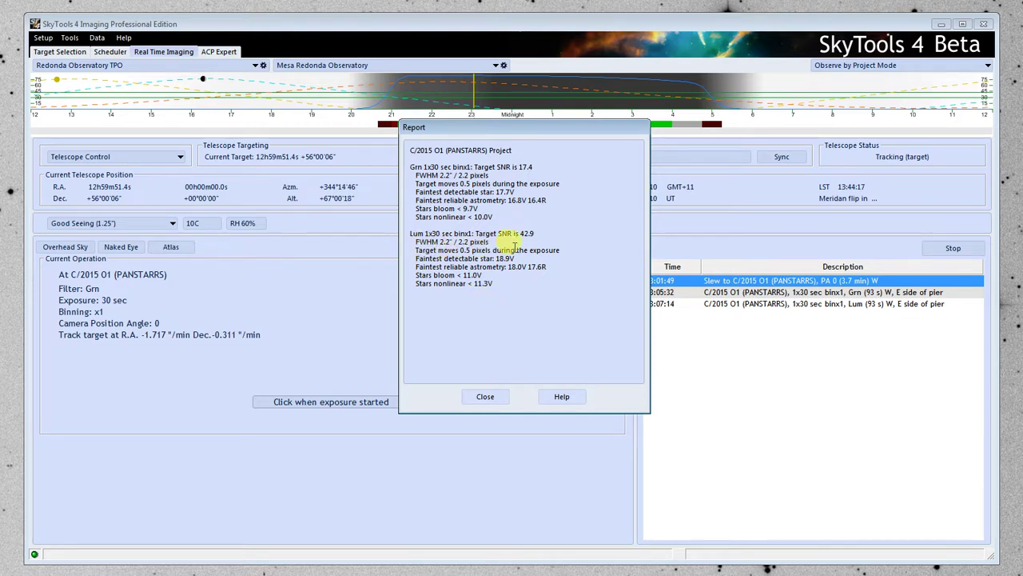
{"action": "left_click", "coordinate": [485, 397]}
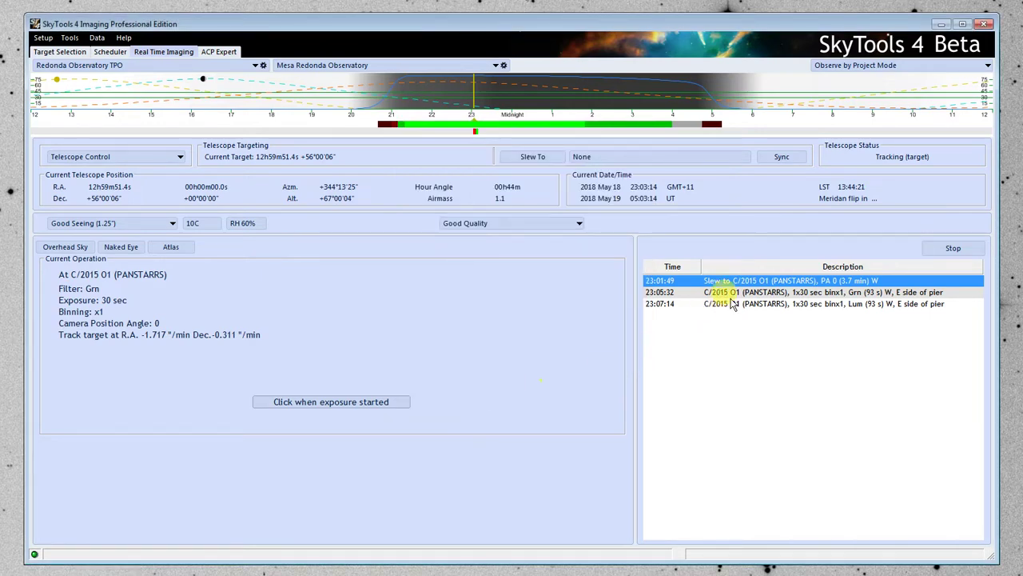
Review object information for C/2015 O1 (PANSTARRS), then stop the comet imaging session
{"action": "right_click", "coordinate": [727, 284]}
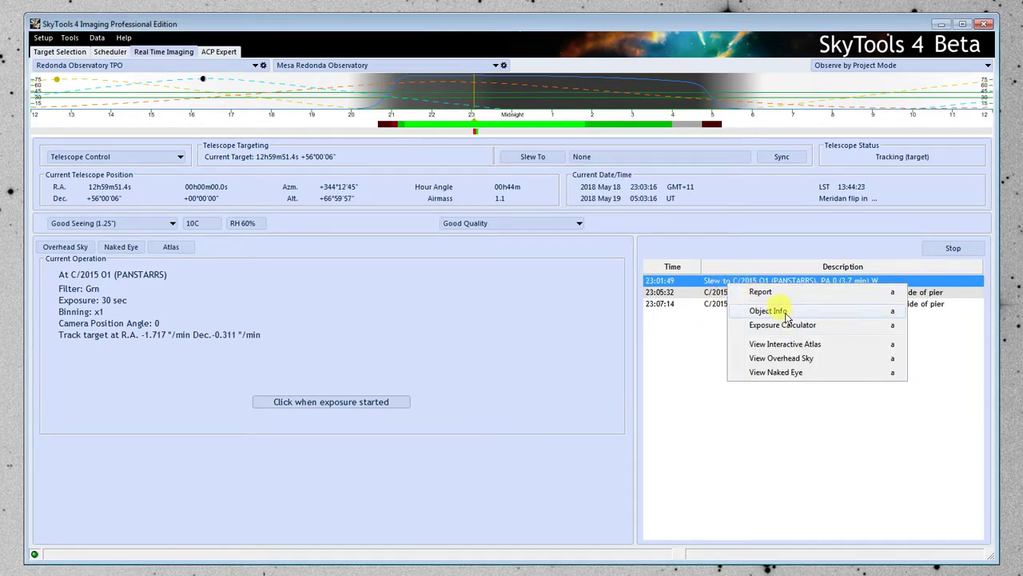
{"action": "left_click", "coordinate": [774, 311]}
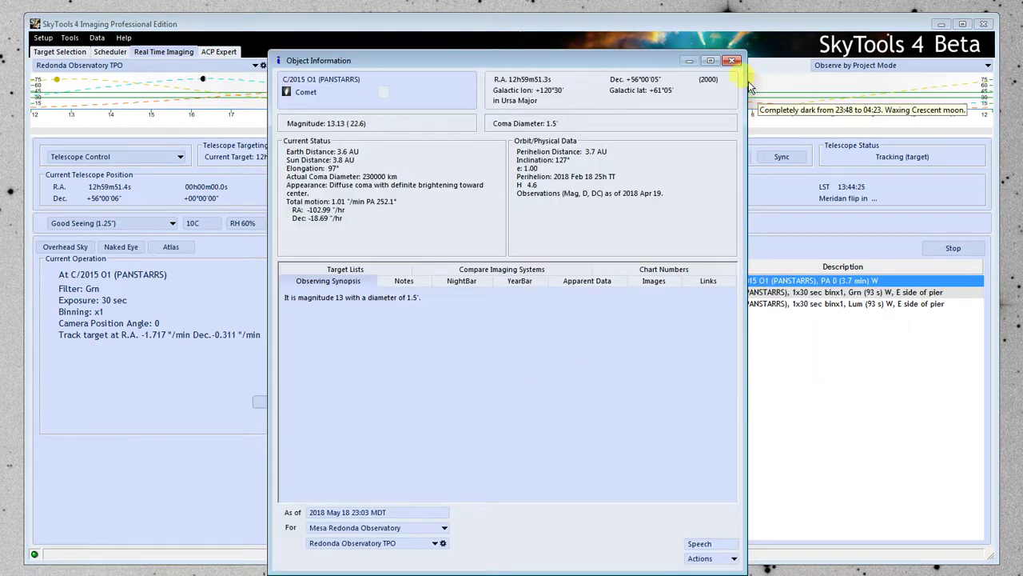
{"action": "left_click", "coordinate": [732, 61]}
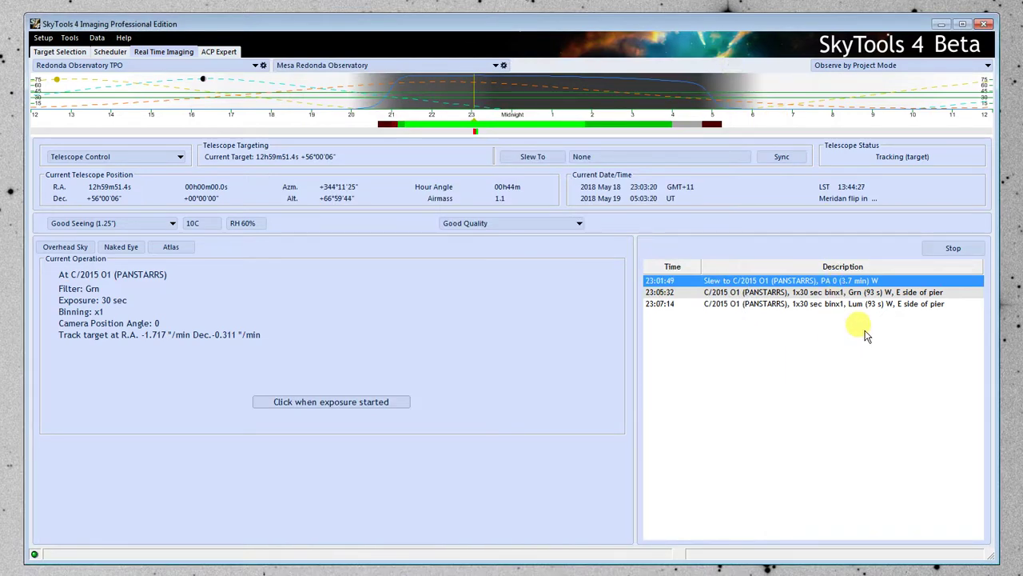
{"action": "left_click", "coordinate": [954, 248]}
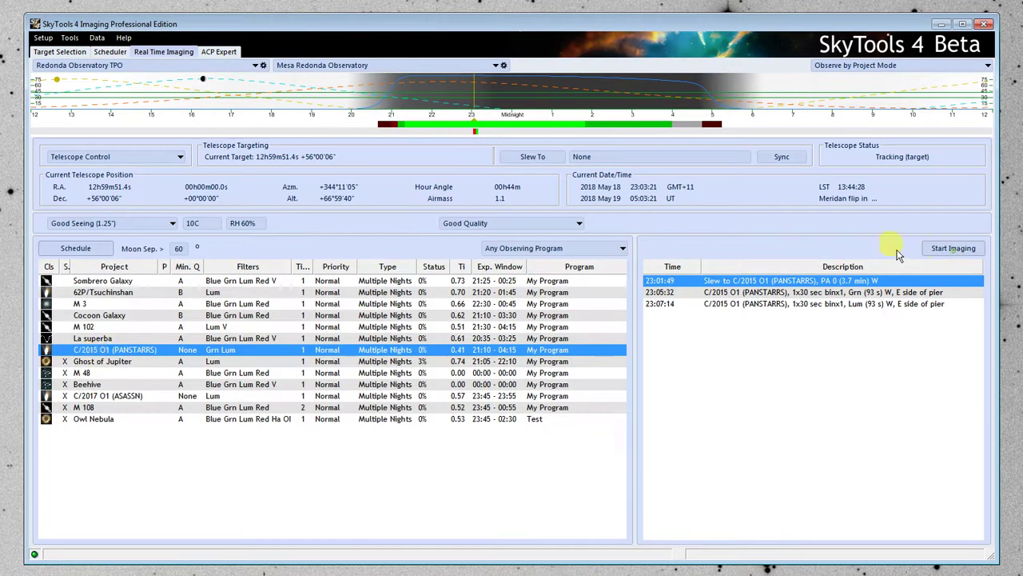
{"action": "left_click", "coordinate": [112, 294]}
{"action": "right_click", "coordinate": [112, 296]}
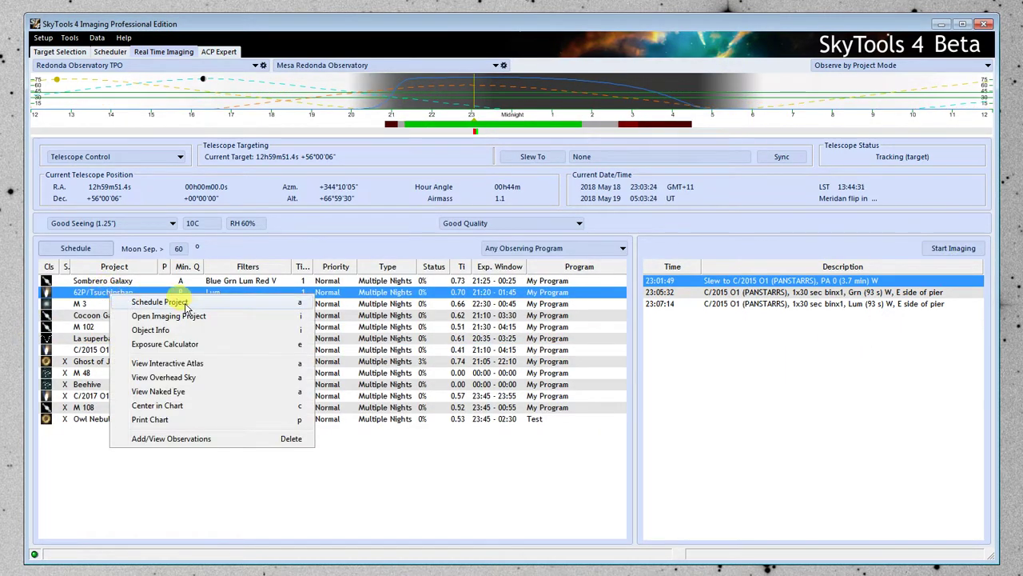
{"action": "left_click", "coordinate": [169, 361]}
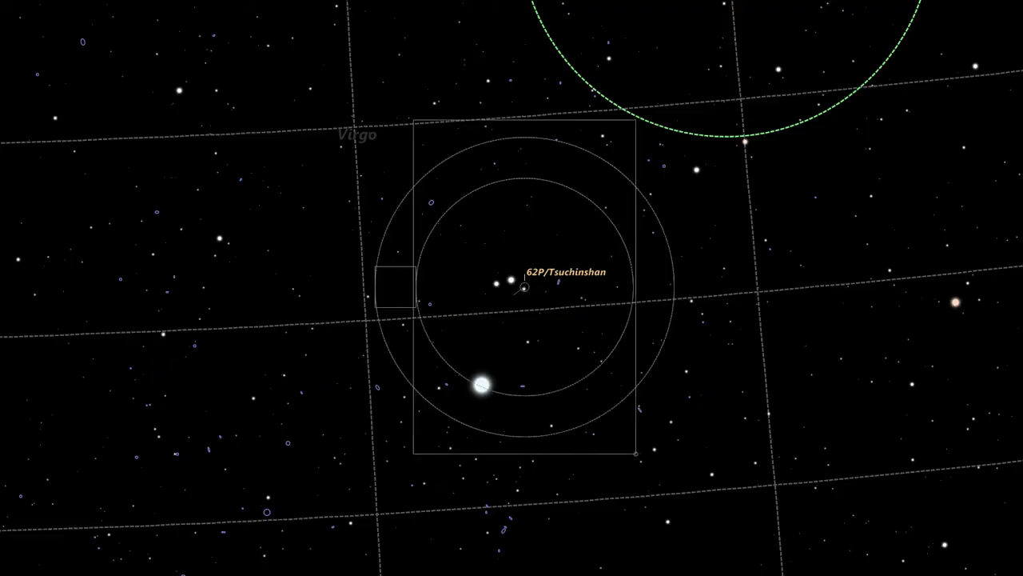
{"action": "key", "text": "Escape"}
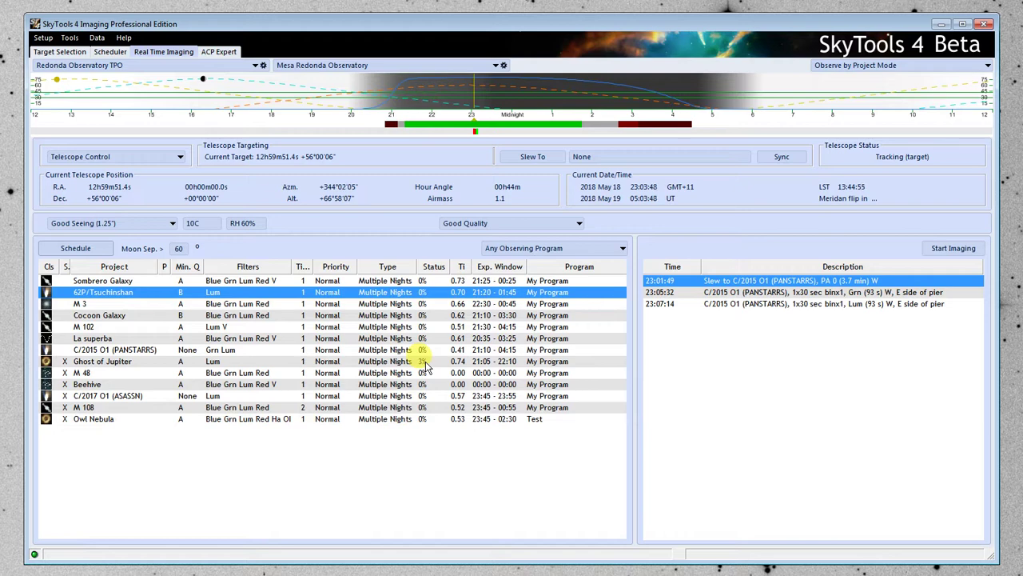
{"action": "left_click", "coordinate": [868, 66]}
{"action": "left_click", "coordinate": [860, 24]}
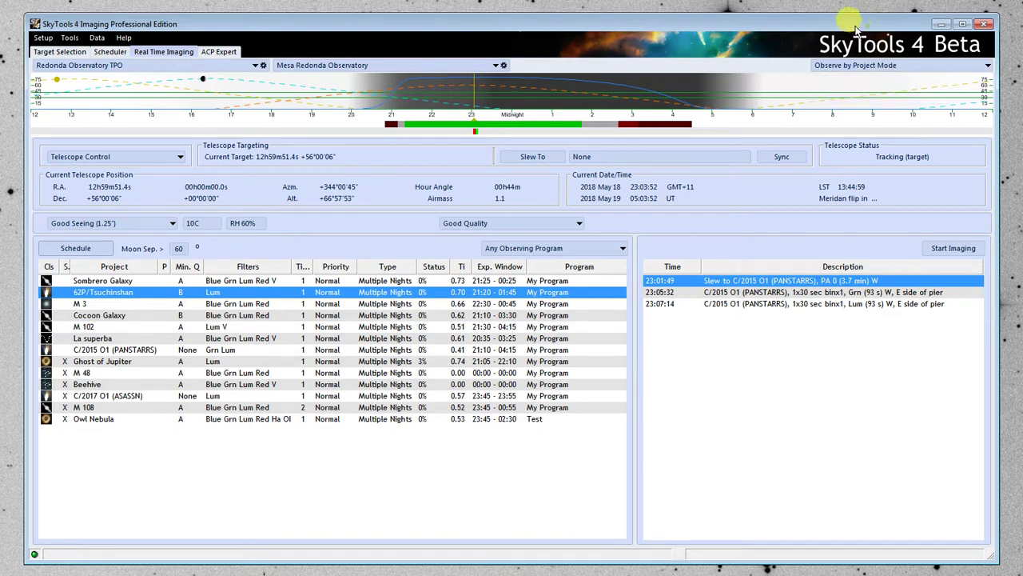